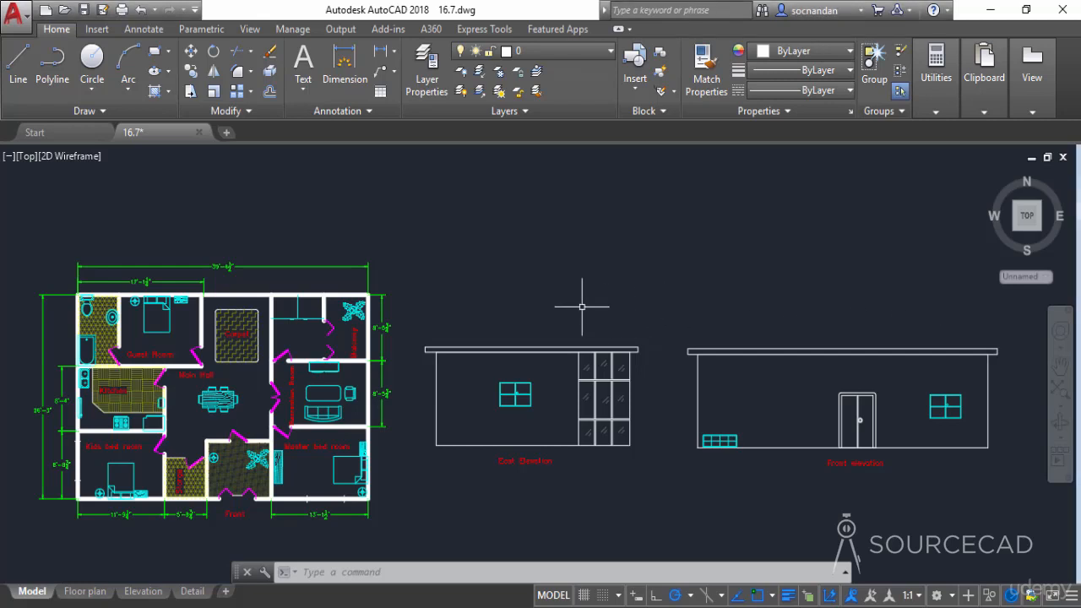
pyautogui.hotkey('ctrl', 'p')
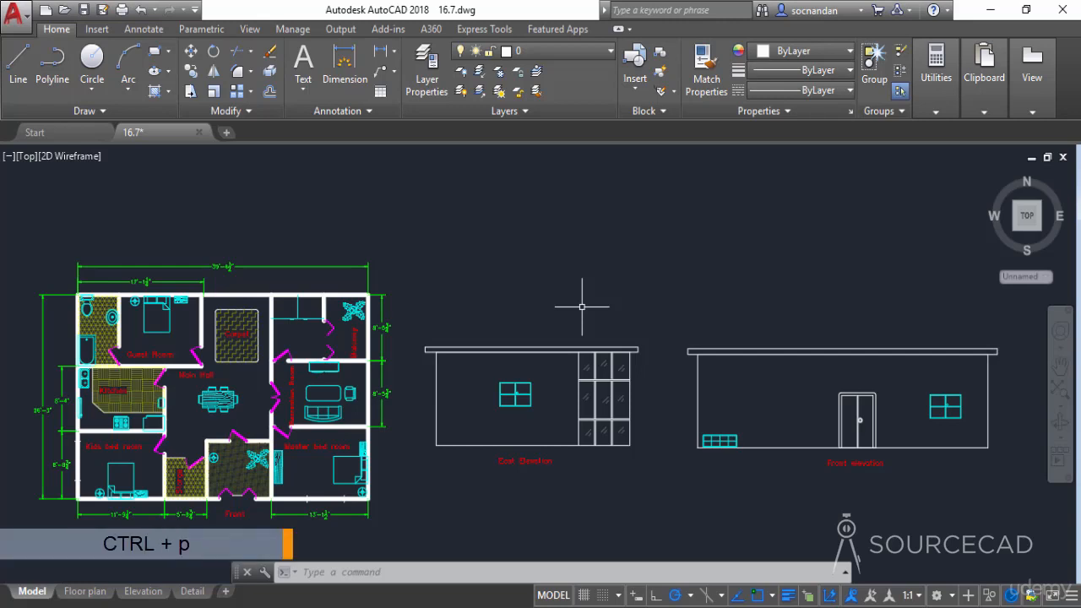
pyautogui.hotkey('ctrl', 'p')
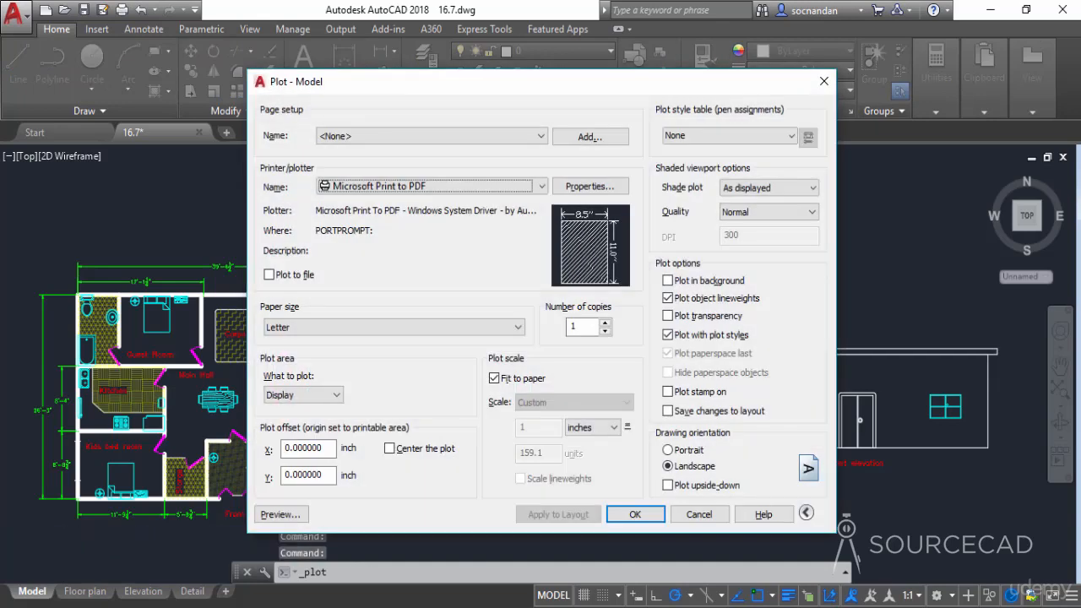
pyautogui.click(818, 86)
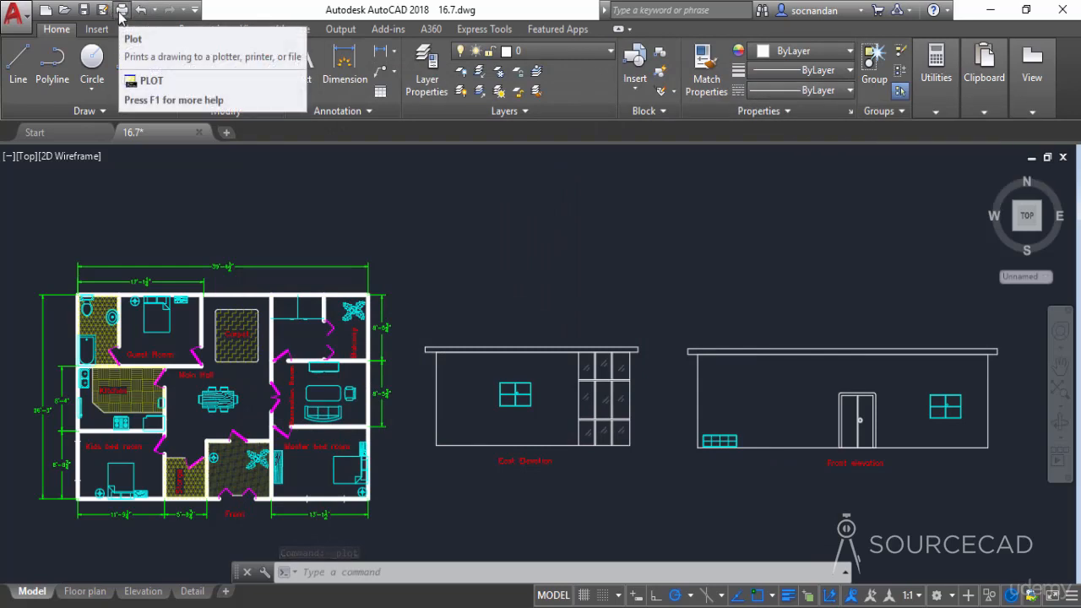
pyautogui.click(14, 12)
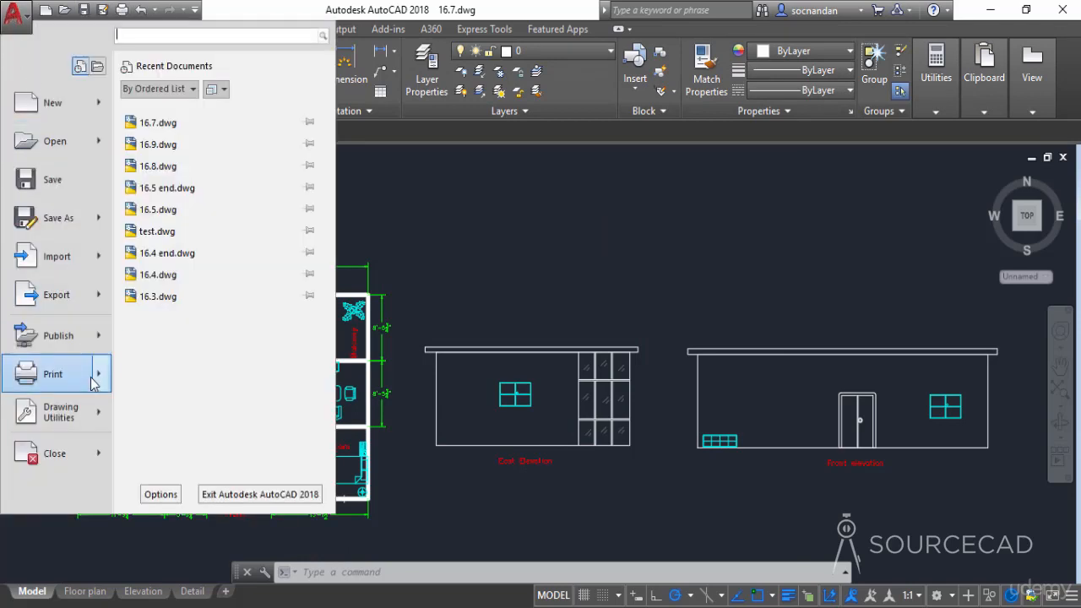
pyautogui.moveTo(51, 373)
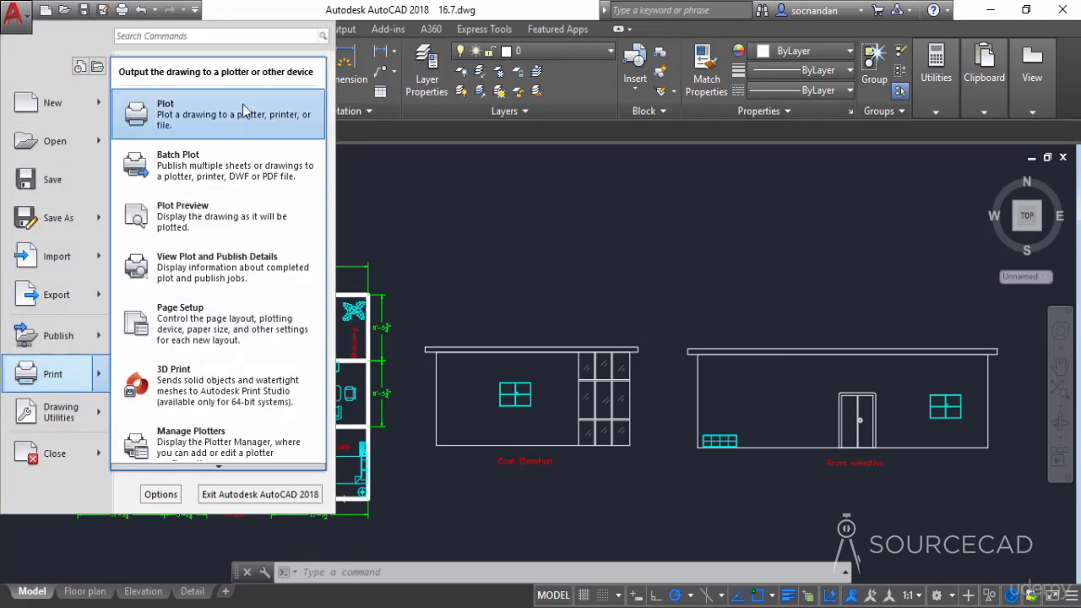
pyautogui.click(382, 182)
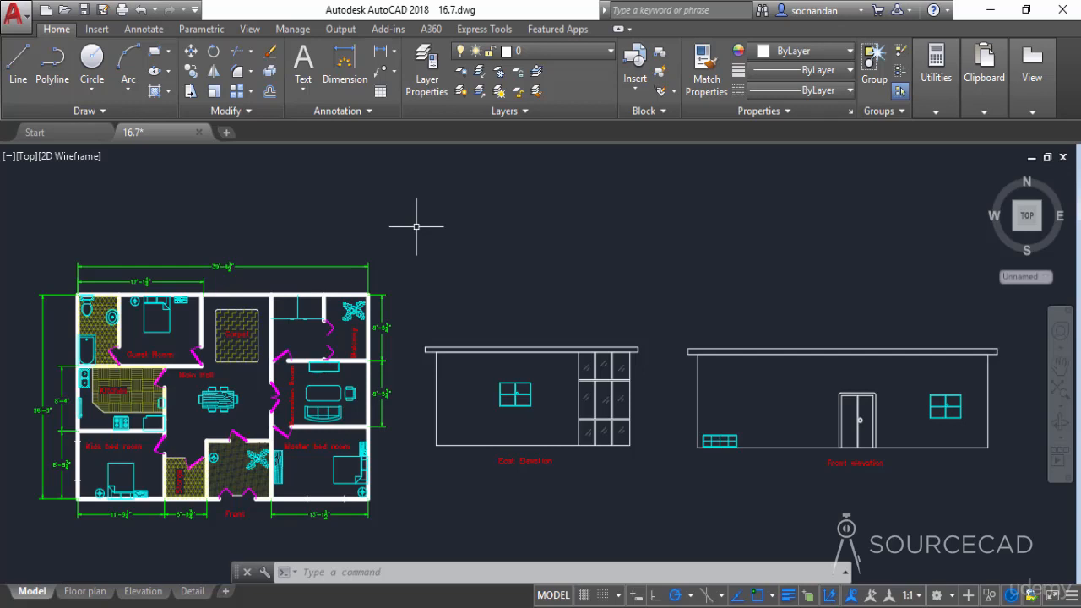
# Create a new page setup named "Our setup" for the model, starting with <None>.
pyautogui.click(341, 30)
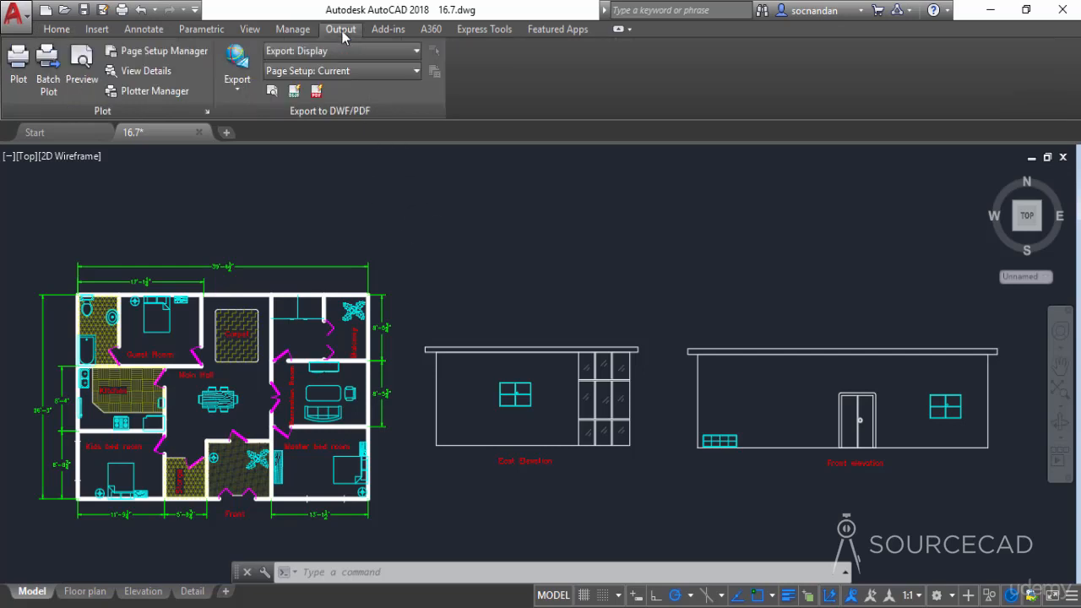
pyautogui.click(167, 52)
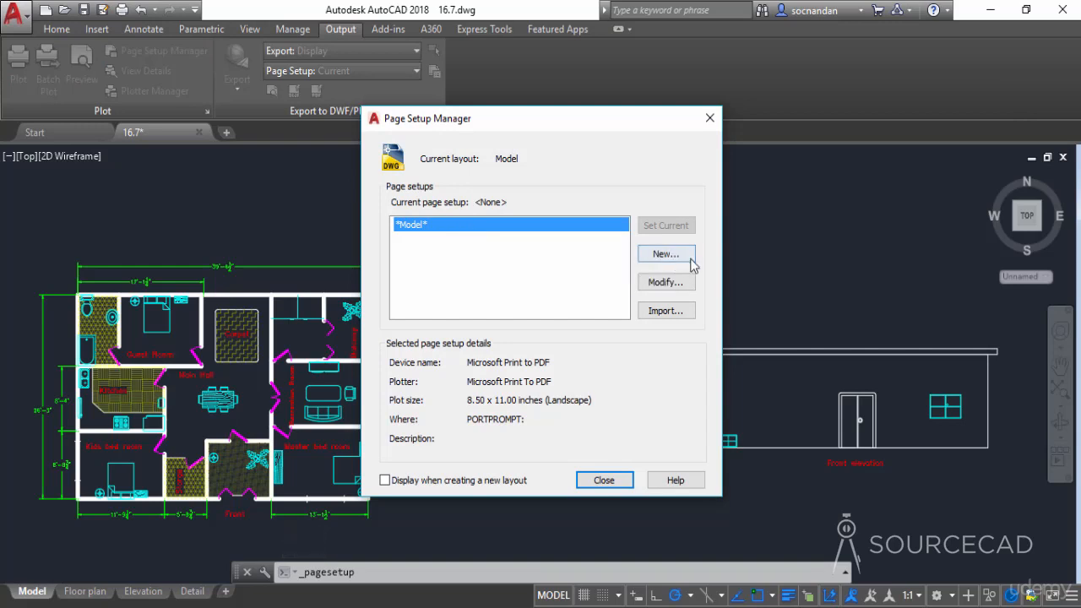
pyautogui.click(691, 258)
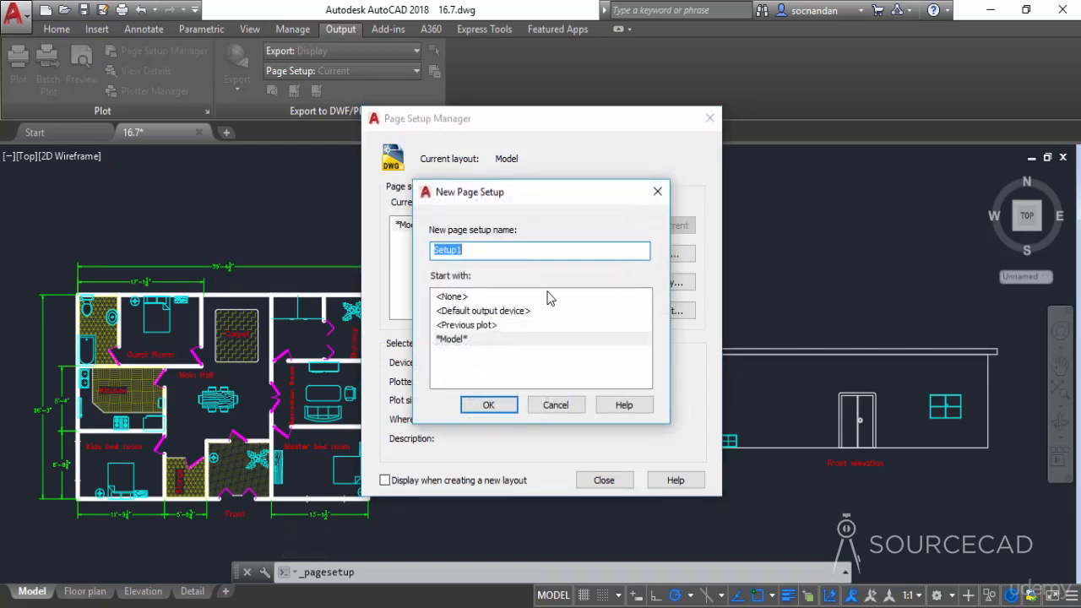
pyautogui.click(547, 296)
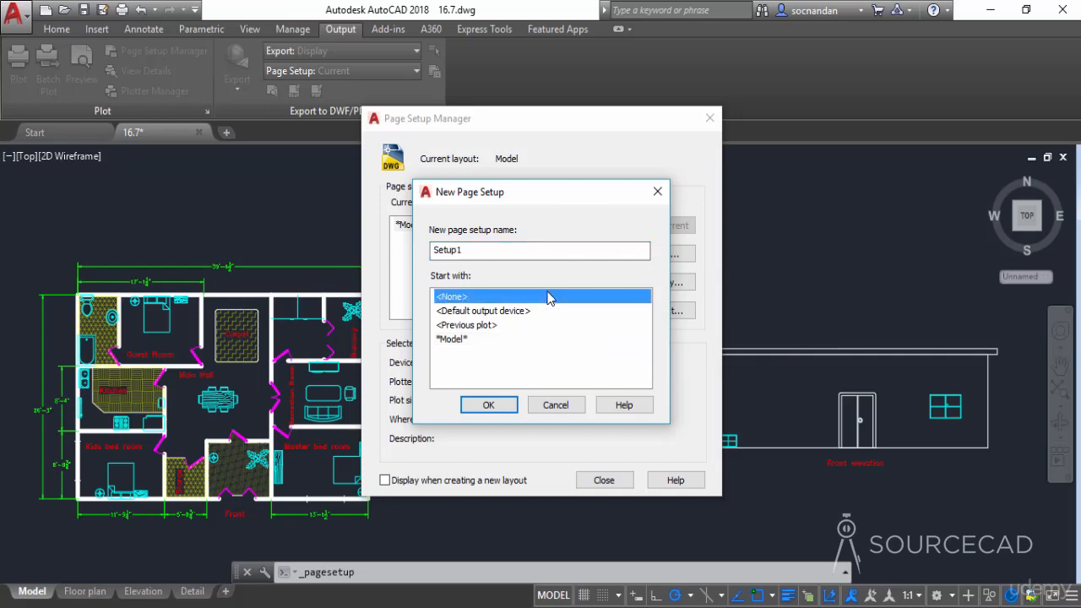
pyautogui.doubleClick(489, 250)
pyautogui.write('Our setup')
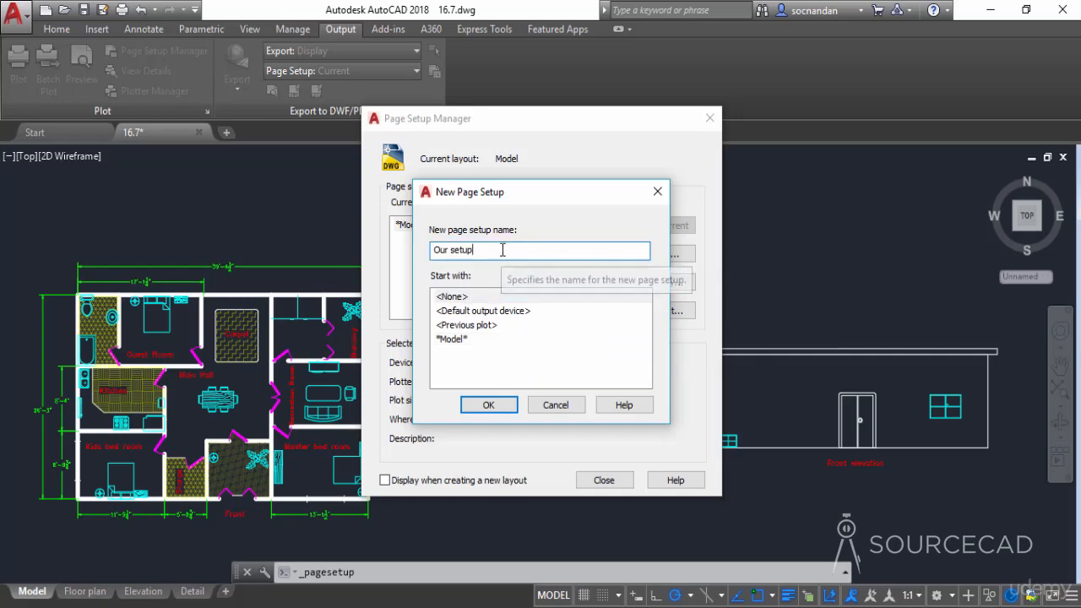
pyautogui.click(489, 405)
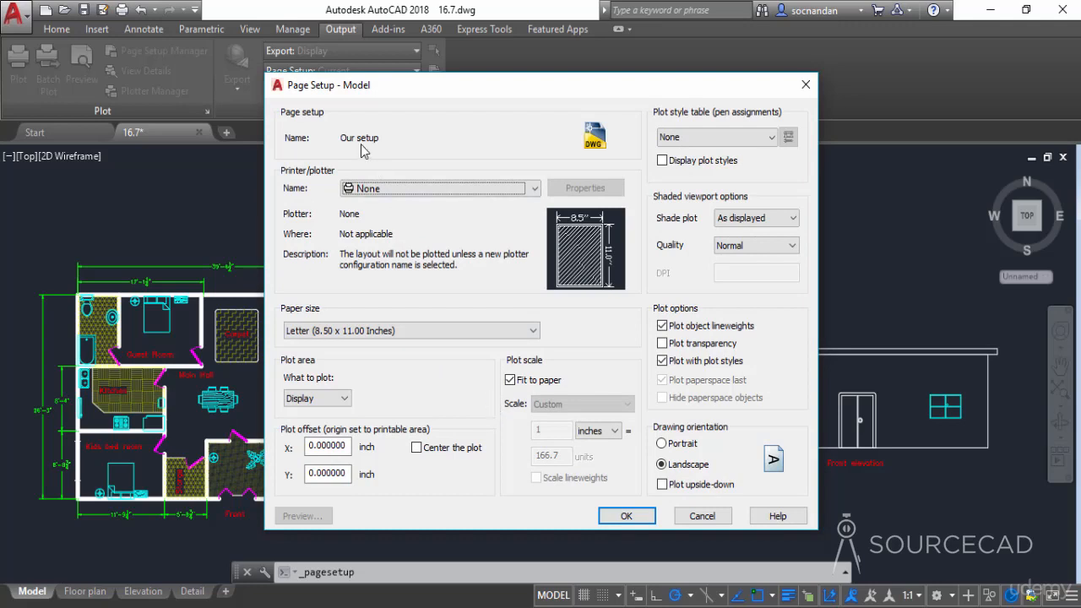
# Set the page setup's plotter to DWG To PDF.pc3 and look at its plotter configuration.
pyautogui.click(405, 190)
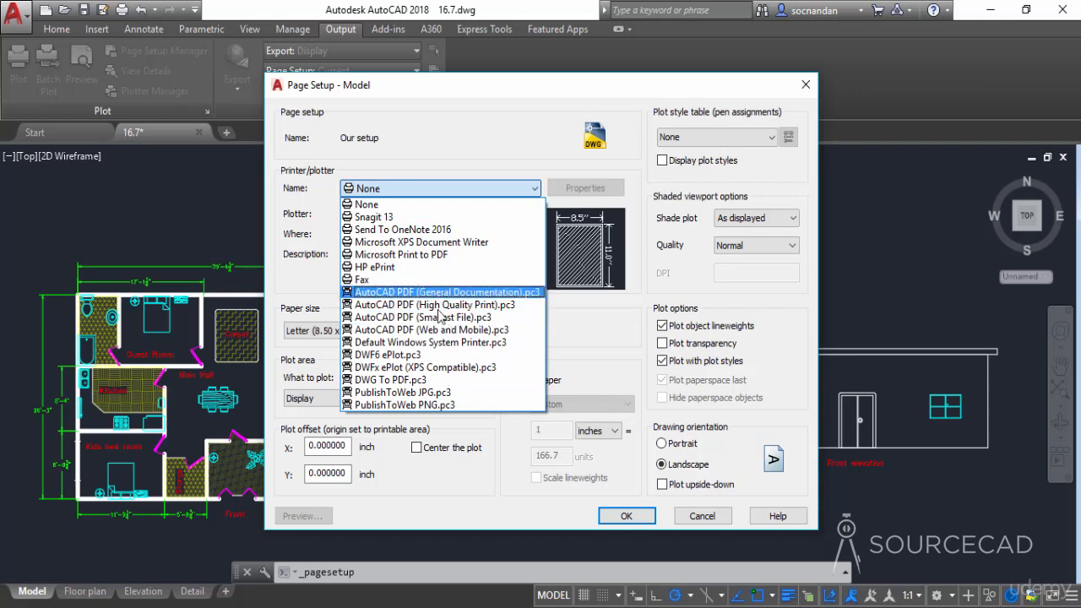
pyautogui.click(436, 380)
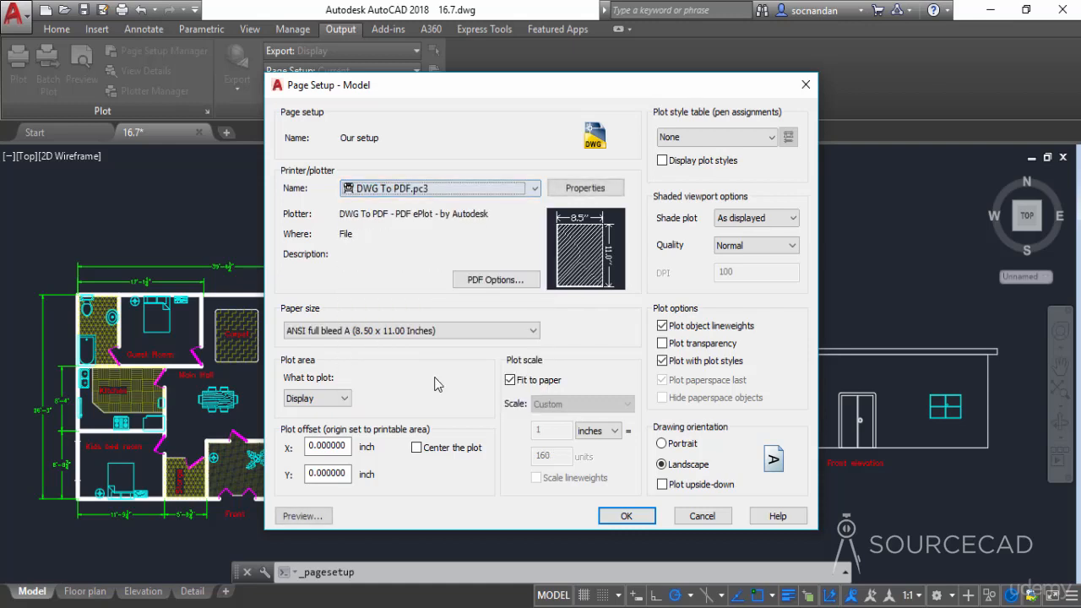
pyautogui.click(587, 191)
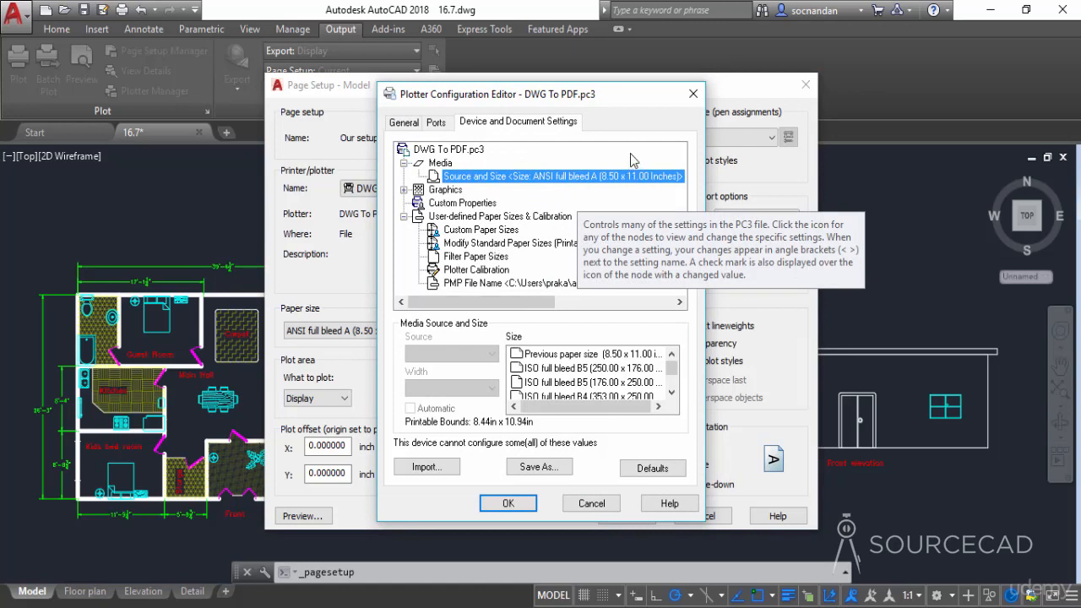
pyautogui.click(693, 94)
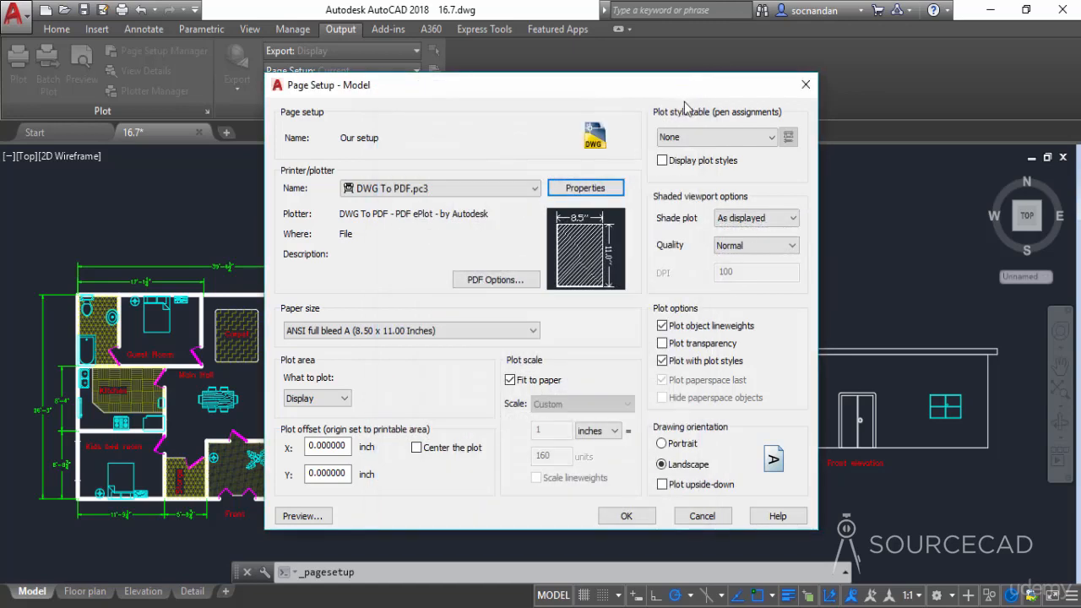
# Try turning off font capture and converting all text to geometry in the PDF options, then restore the original font handling.
pyautogui.click(510, 282)
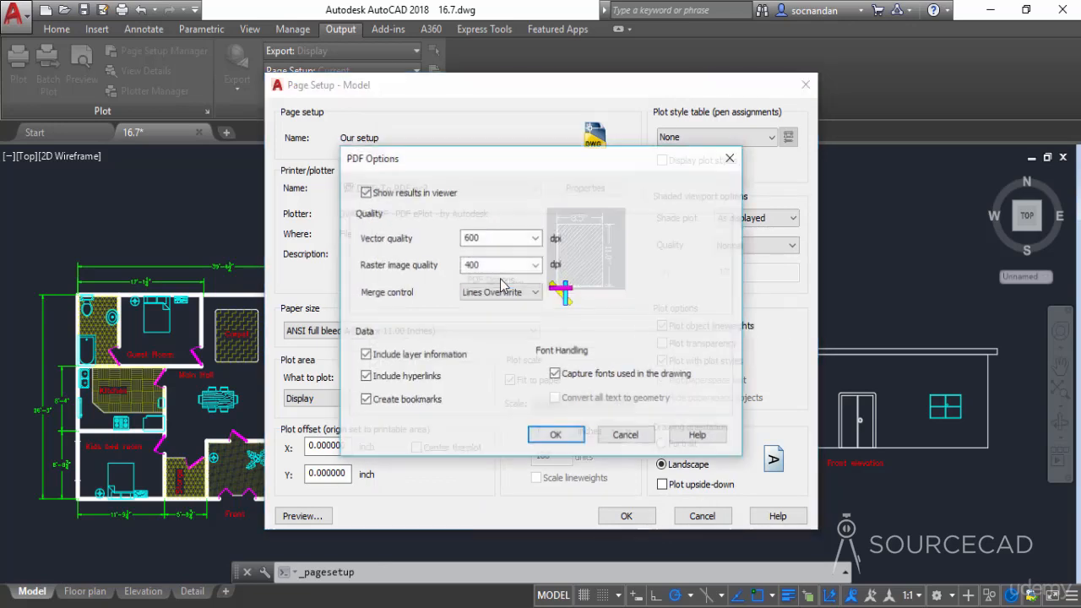
pyautogui.moveTo(559, 168); pyautogui.dragTo(543, 236)
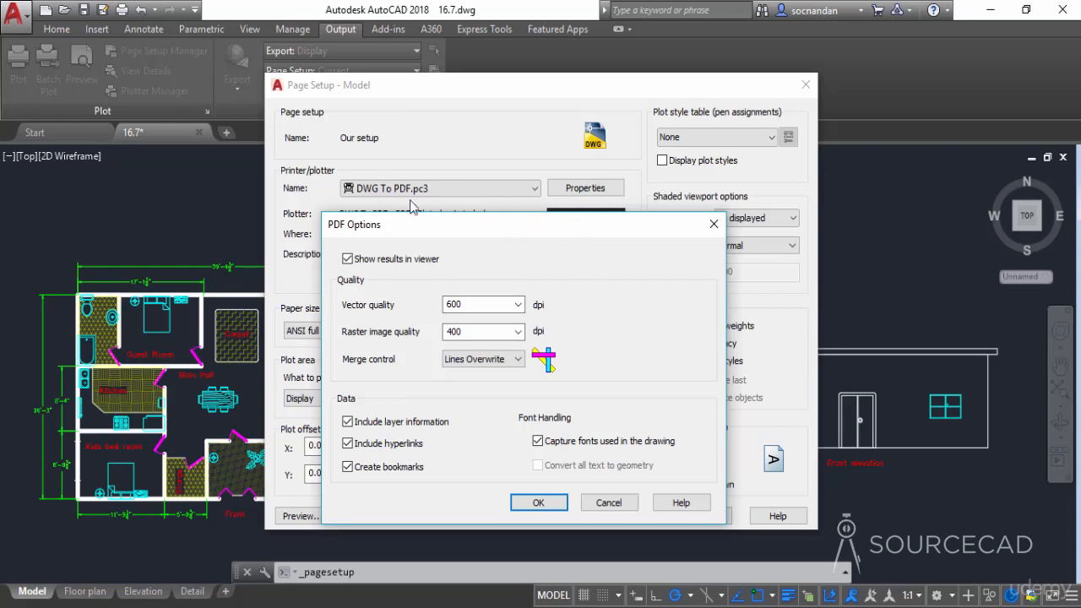
pyautogui.moveTo(427, 224); pyautogui.dragTo(438, 132)
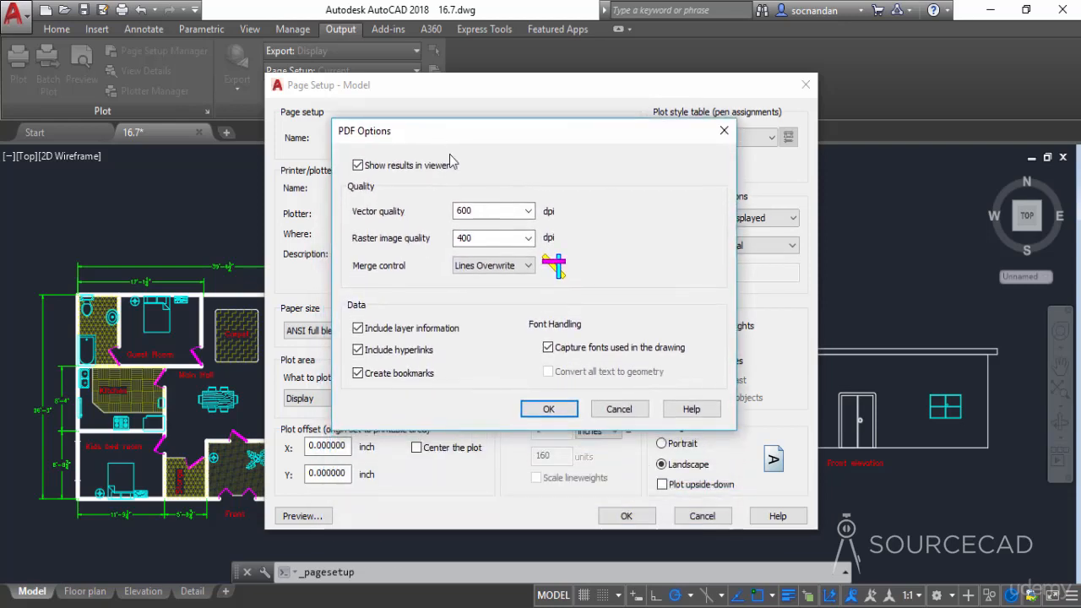
pyautogui.click(550, 348)
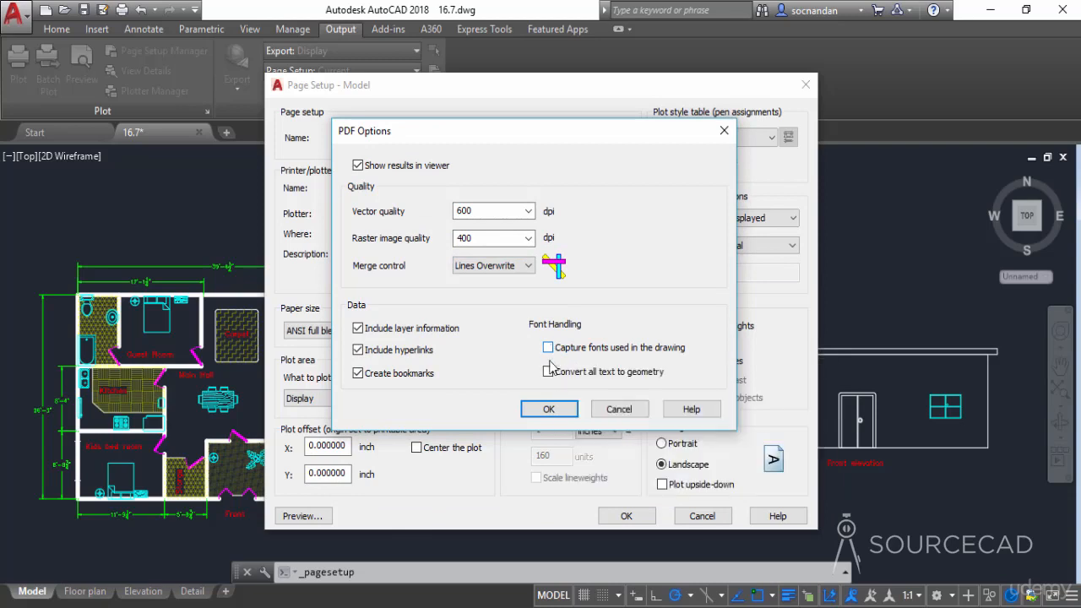
pyautogui.click(548, 372)
pyautogui.click(548, 373)
pyautogui.click(548, 348)
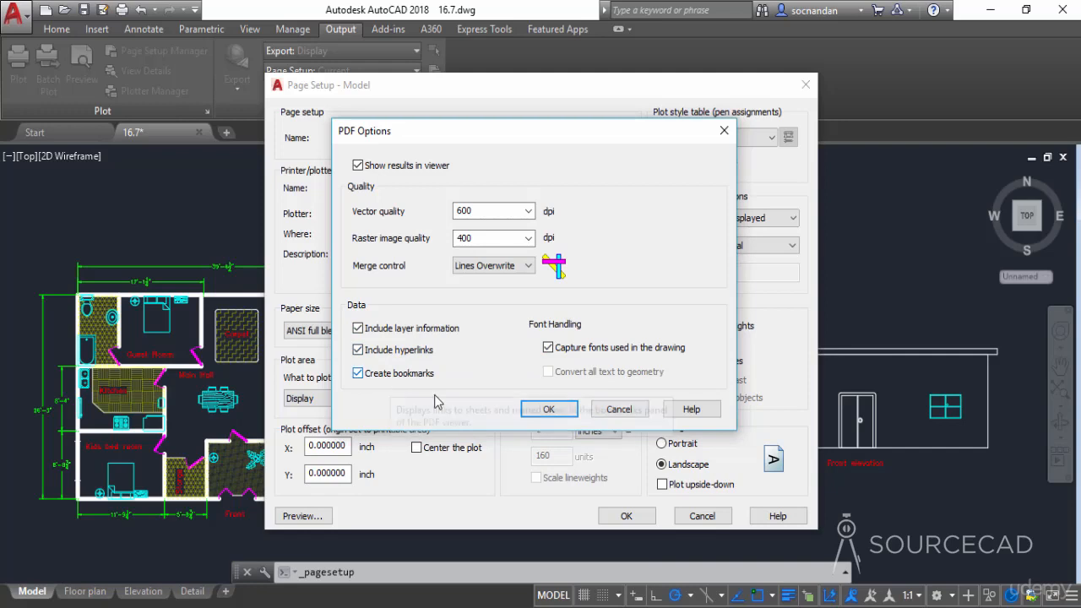
pyautogui.click(547, 411)
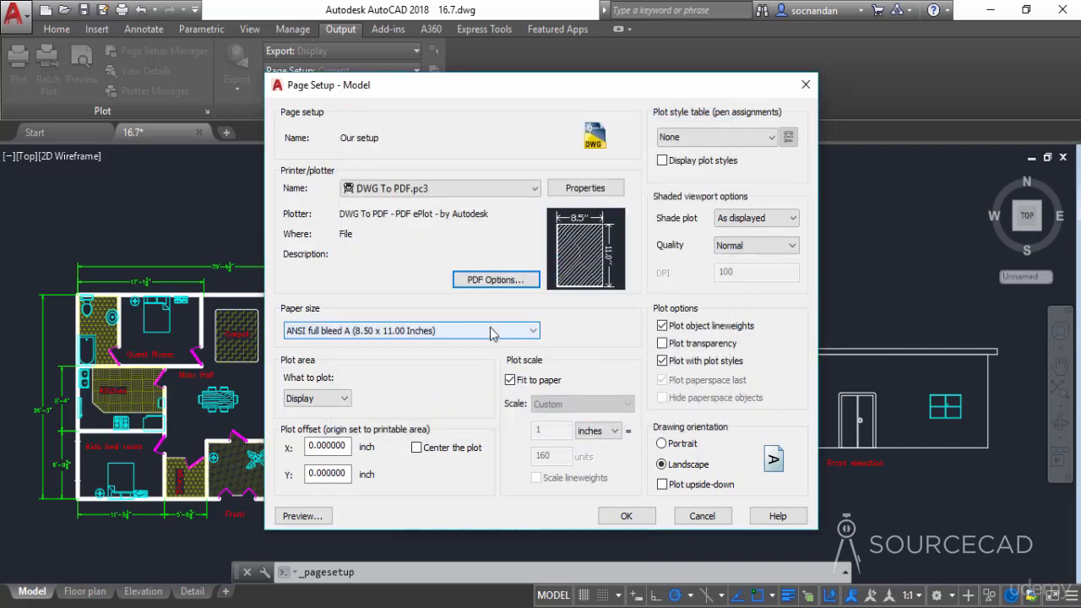
# Set the paper size to ISO A3 (420.00 x 297.00 MM) and preview the plot.
pyautogui.click(491, 332)
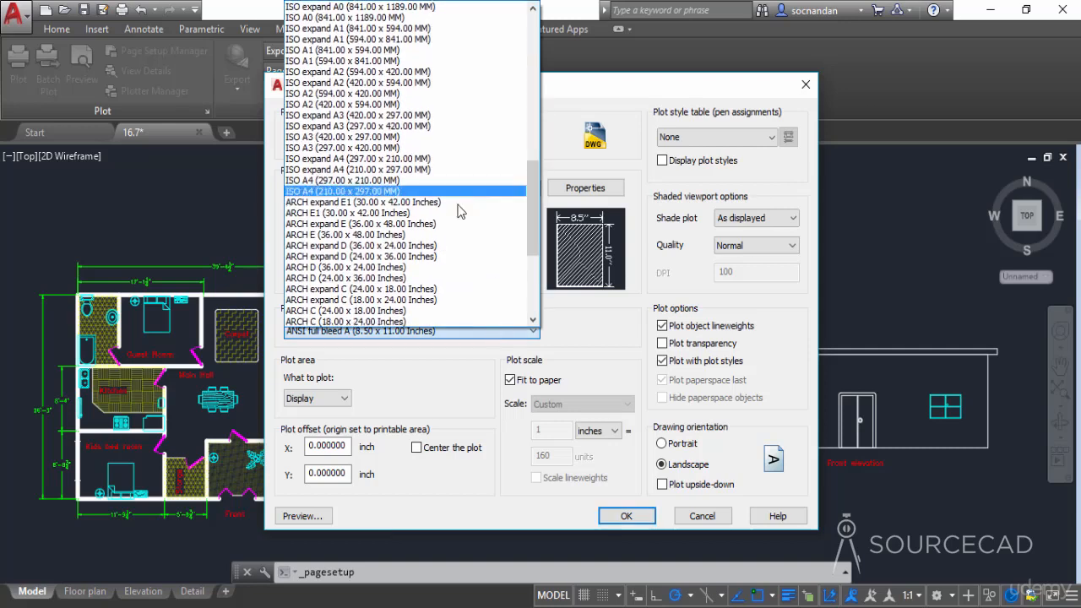
pyautogui.scroll(3, 460, 207)
pyautogui.click(430, 203)
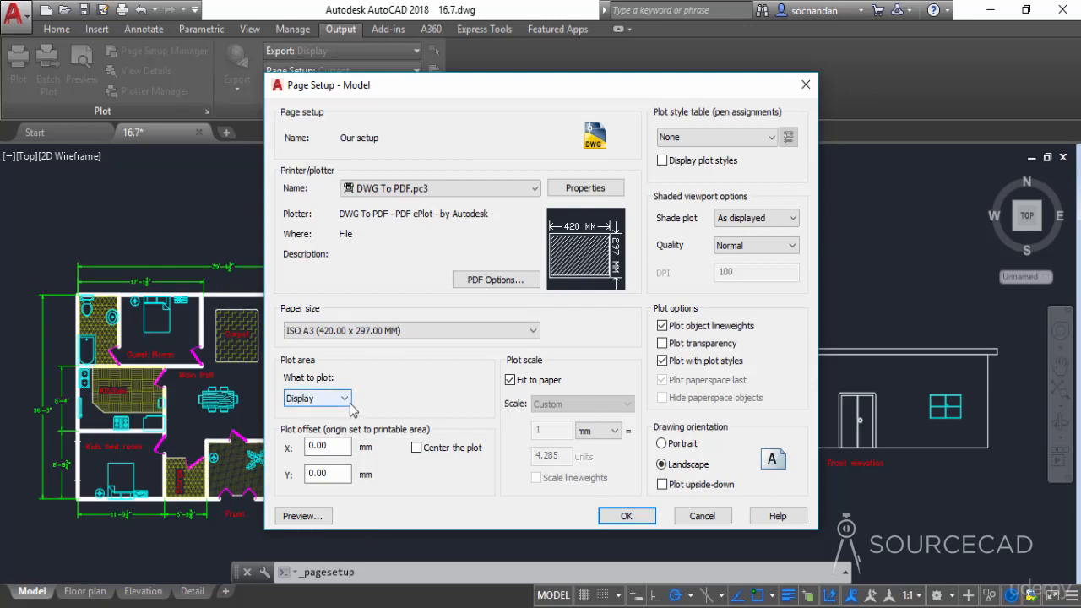
pyautogui.click(326, 517)
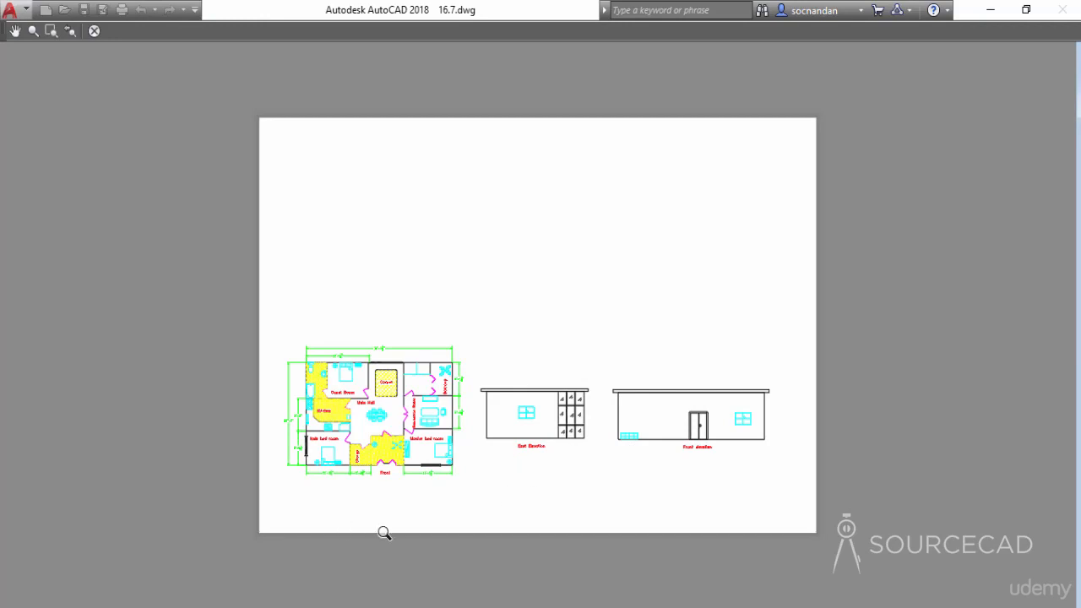
pyautogui.click(95, 31)
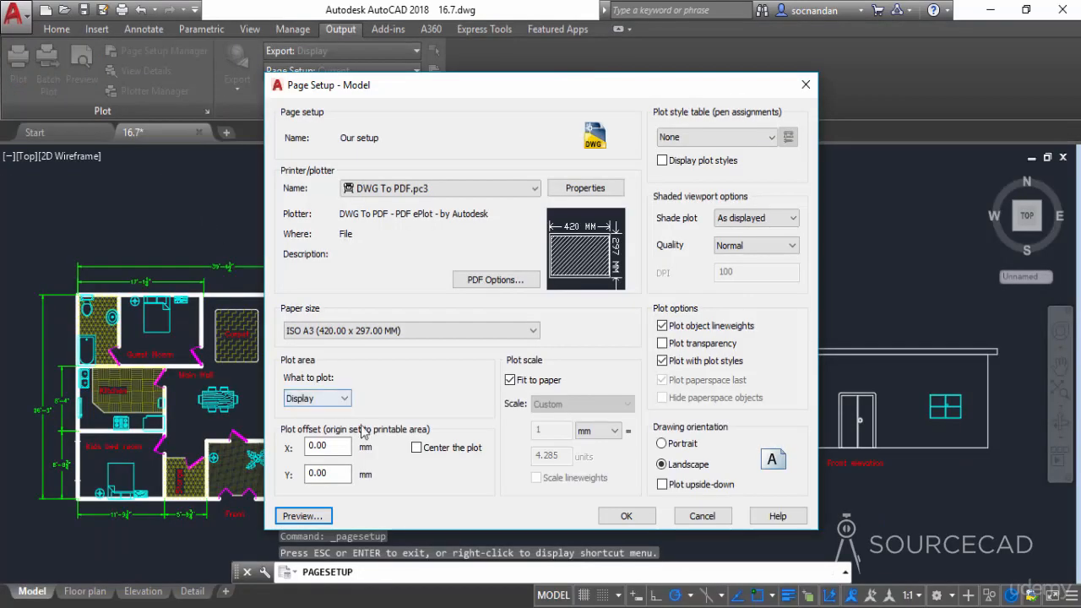
# Center the plot on the paper and preview the result.
pyautogui.click(416, 448)
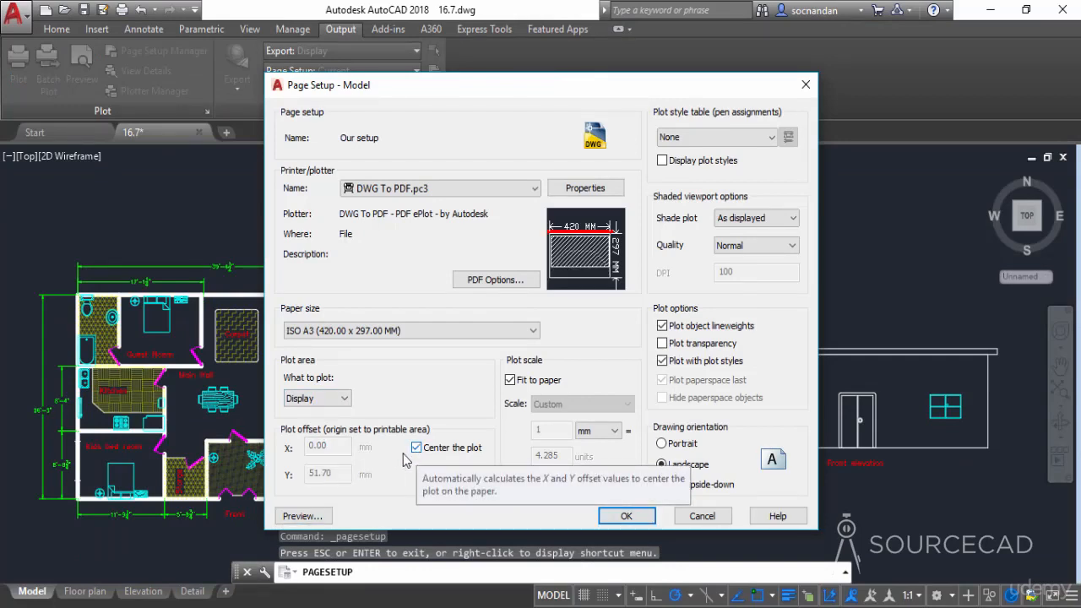
pyautogui.click(328, 517)
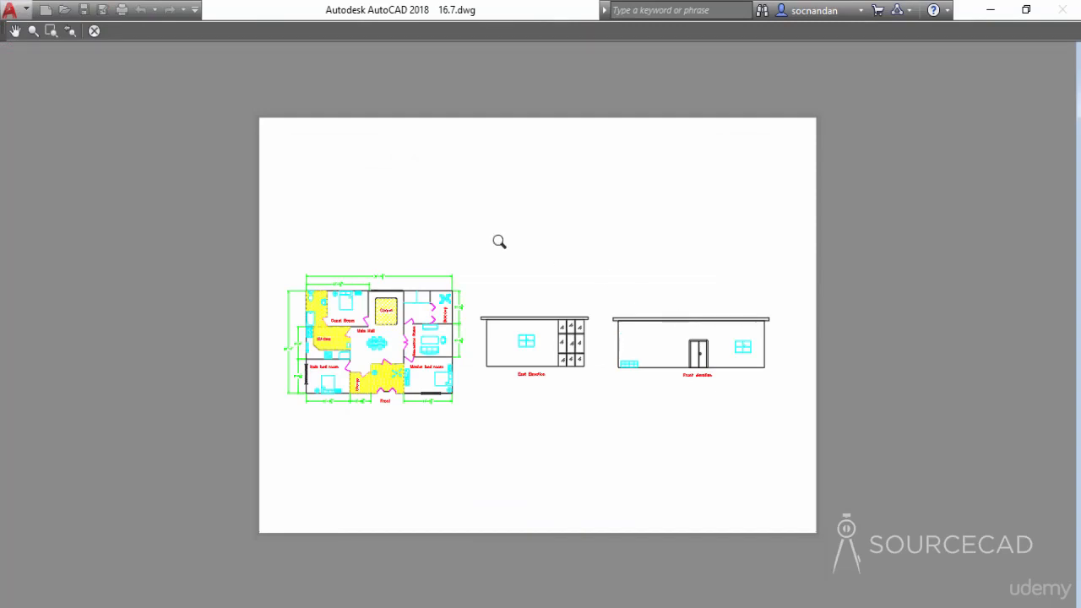
pyautogui.click(91, 38)
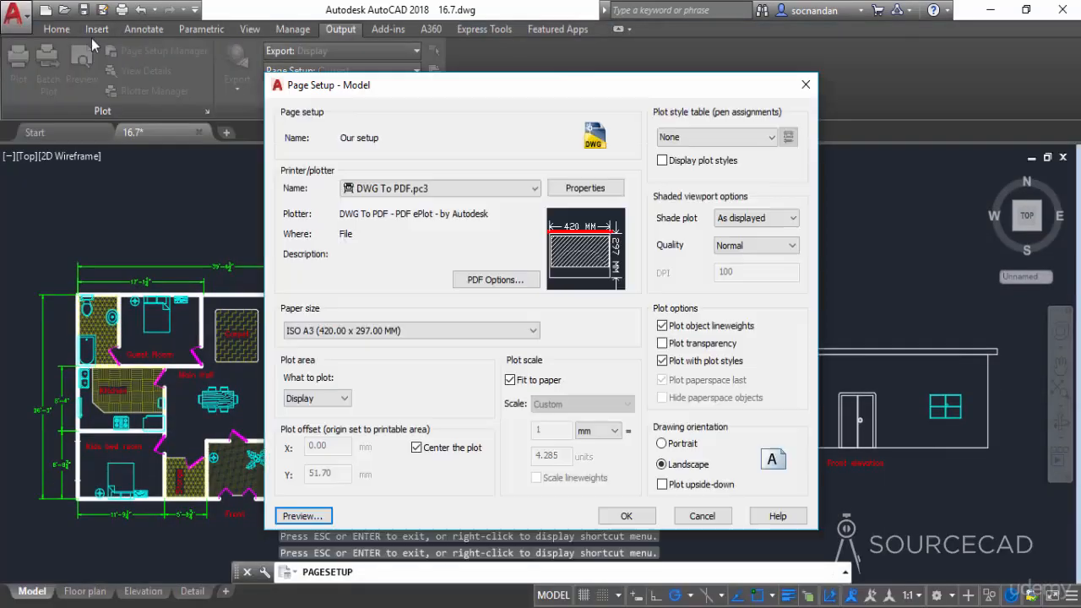
# Set the plot area to Extents and preview the plot.
pyautogui.click(346, 400)
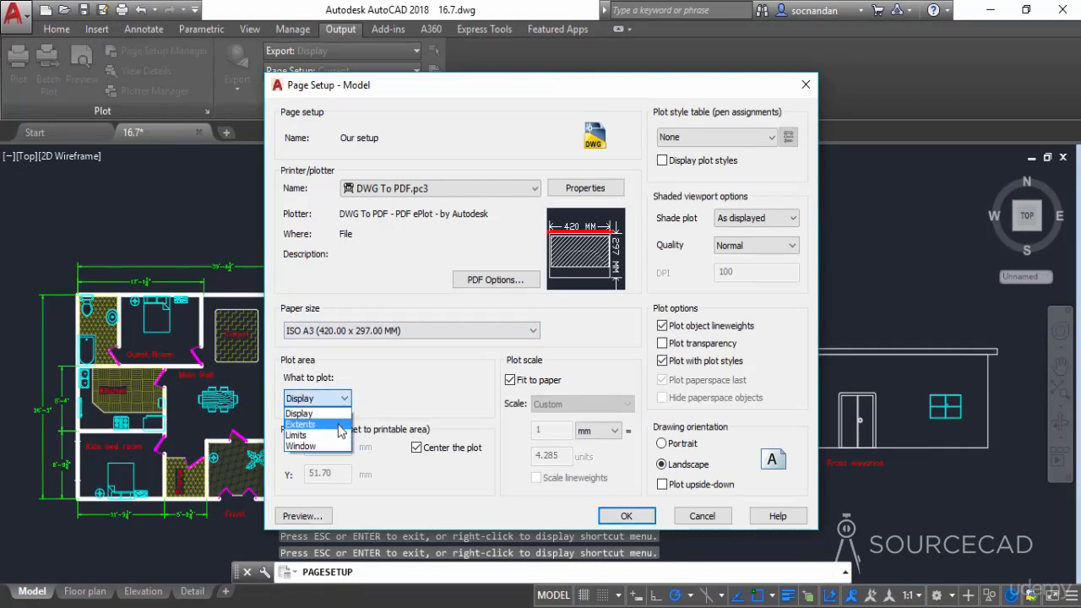
pyautogui.click(341, 425)
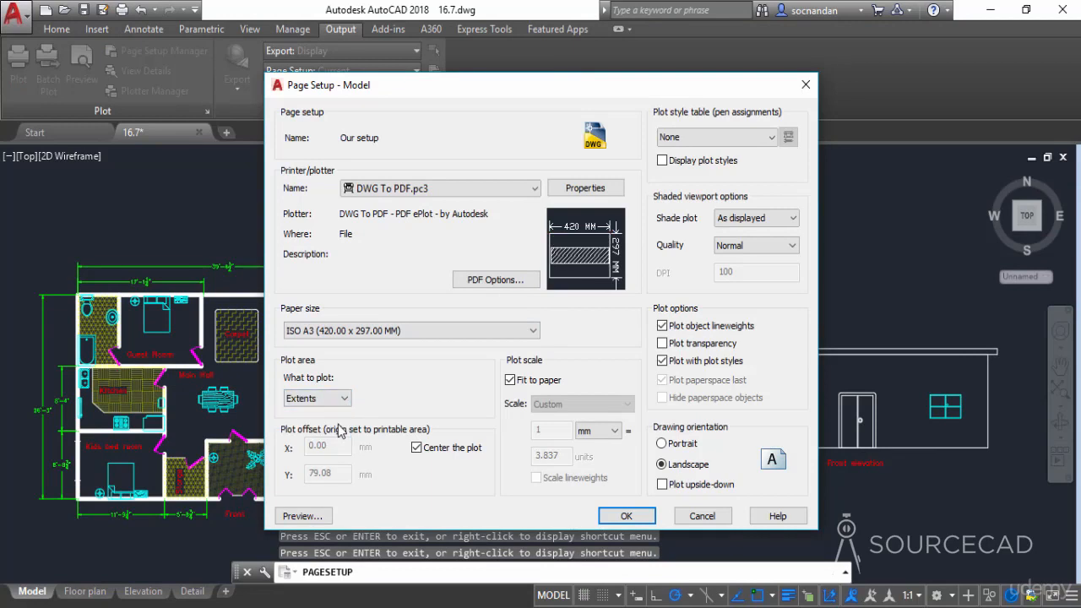
pyautogui.click(306, 515)
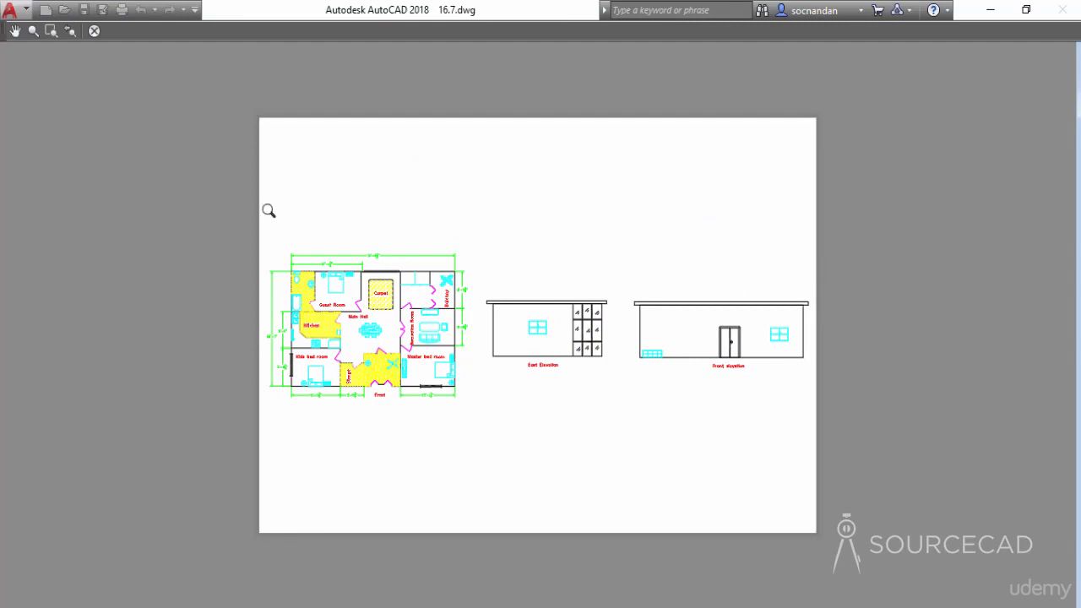
pyautogui.click(94, 31)
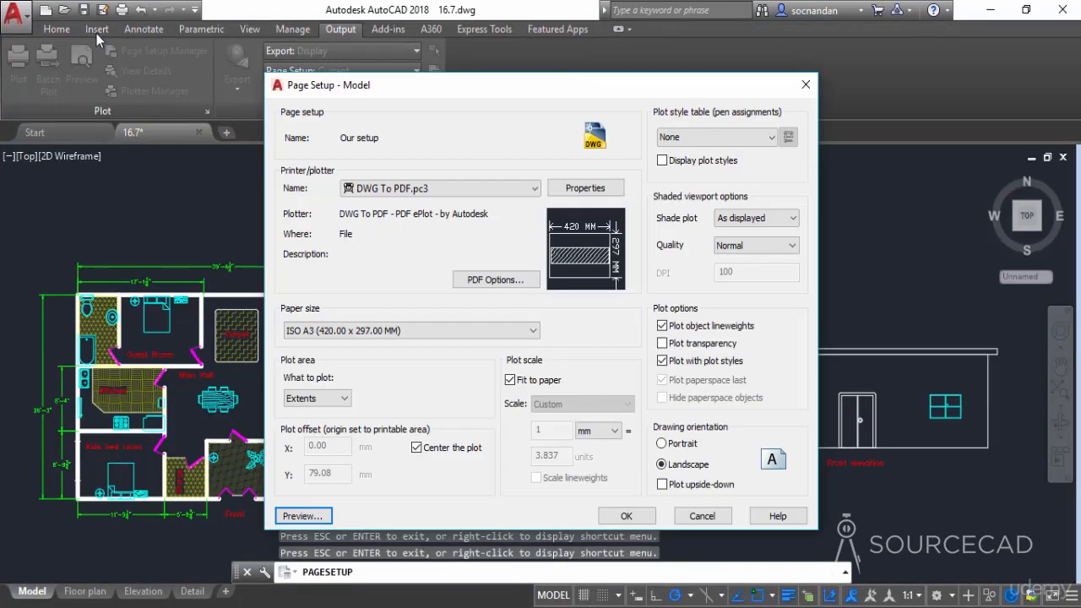
# Set the plot area to a window enclosing the whole floor plan and its dimensions, excluding the elevations.
pyautogui.click(342, 399)
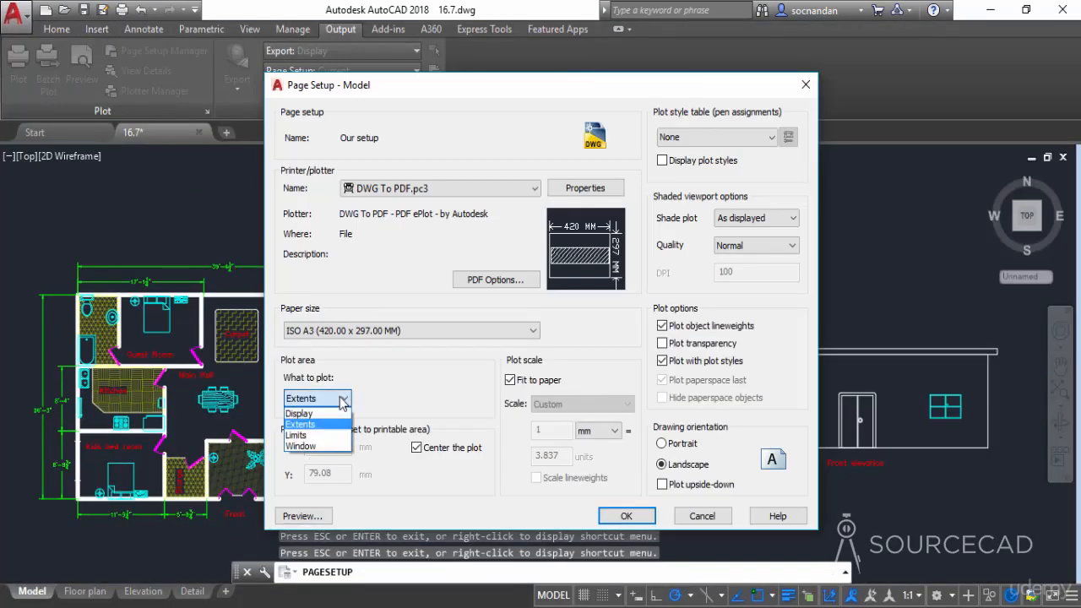
pyautogui.click(337, 446)
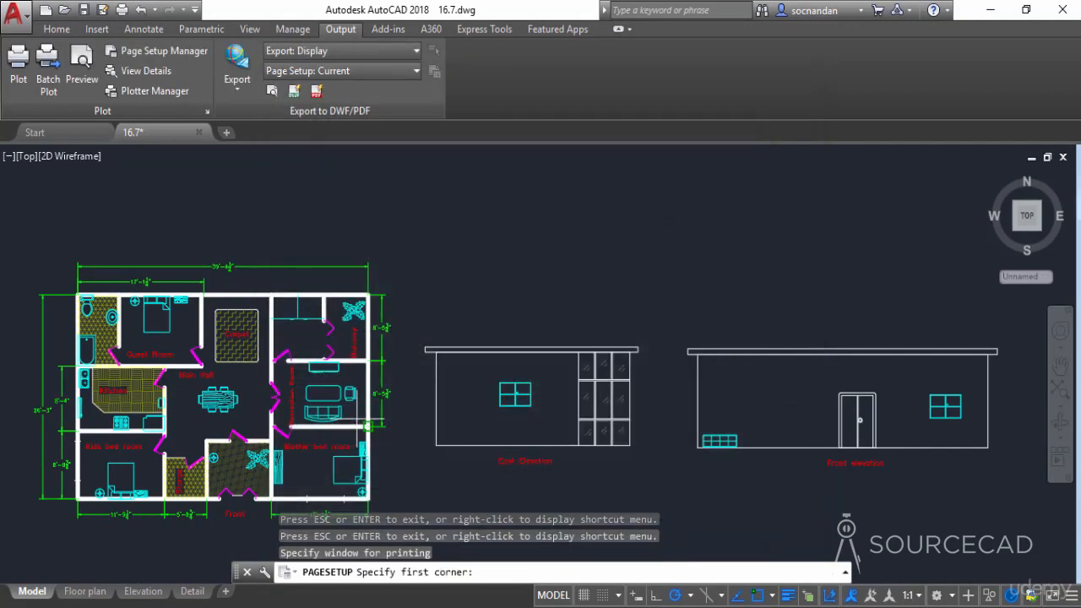
pyautogui.moveTo(401, 412)
pyautogui.mouseDown(button='middle')
pyautogui.moveTo(449, 376)
pyautogui.moveTo(549, 354)
pyautogui.moveTo(579, 380)
pyautogui.mouseUp(button='middle')
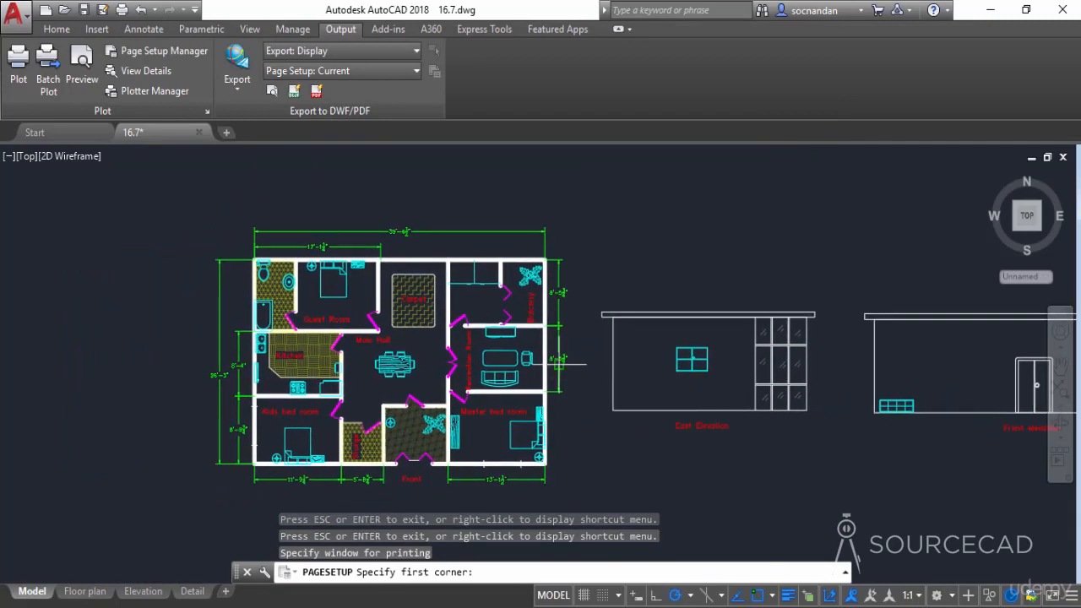
pyautogui.click(201, 219)
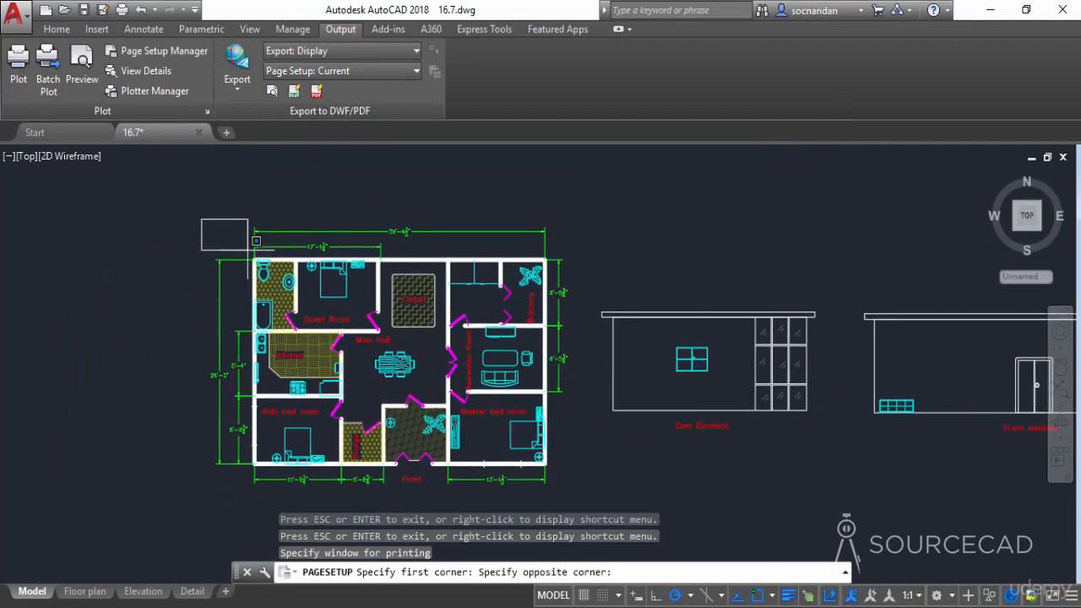
pyautogui.click(575, 500)
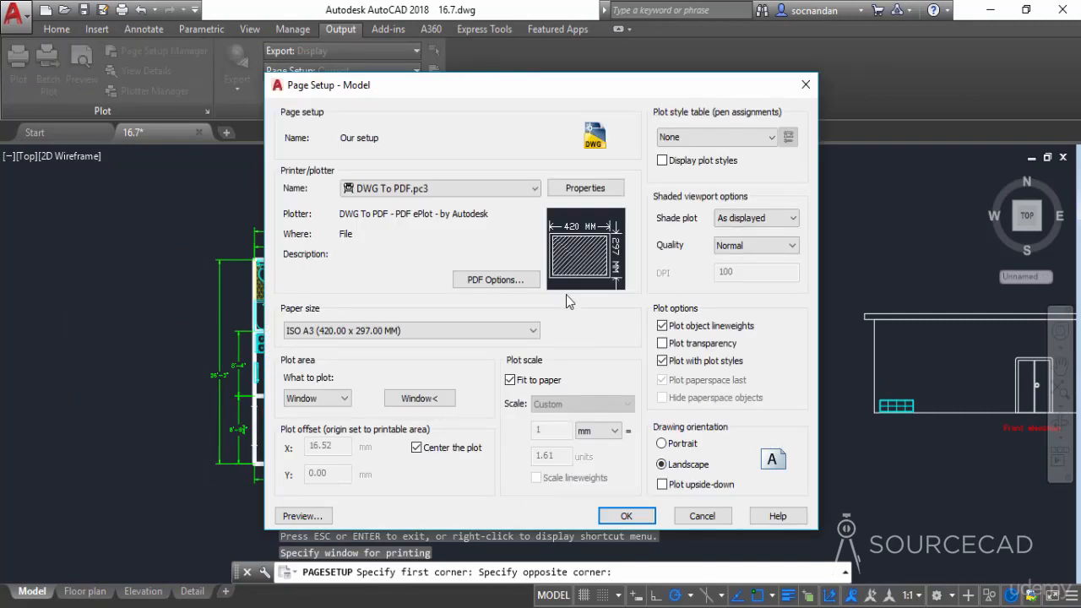
pyautogui.moveTo(577, 248)
# Turn off fitting the plot to the paper and set the plot scale to 1:2.
pyautogui.click(522, 385)
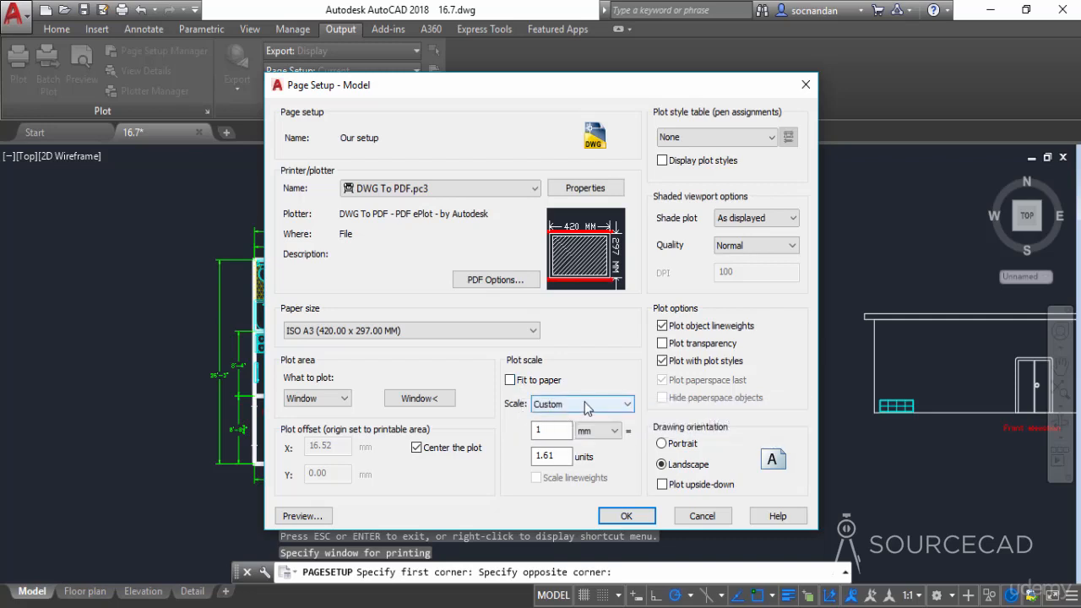
pyautogui.click(584, 404)
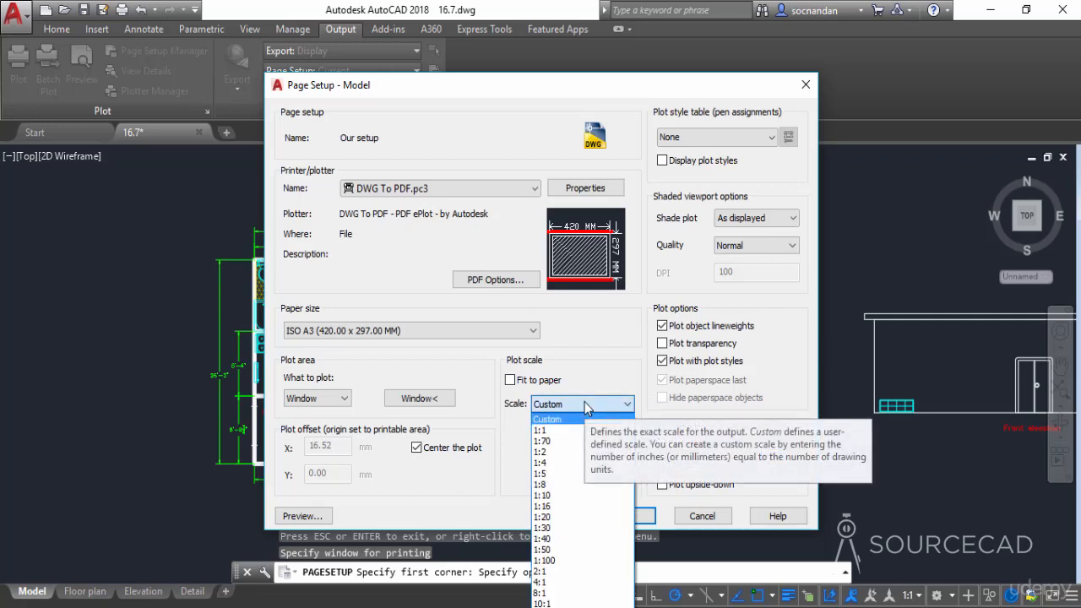
pyautogui.click(584, 403)
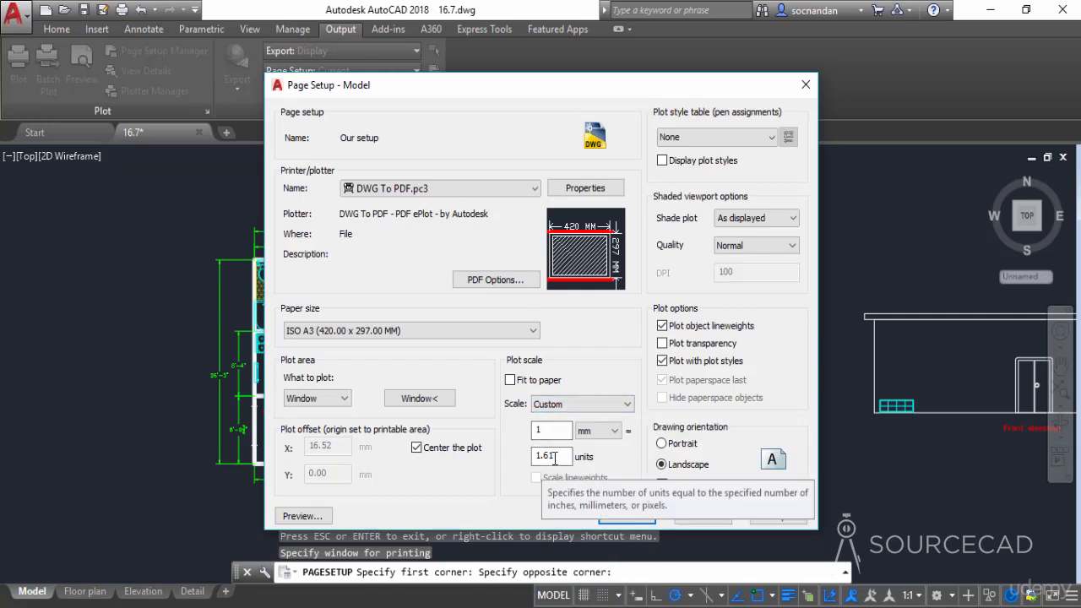
pyautogui.click(586, 404)
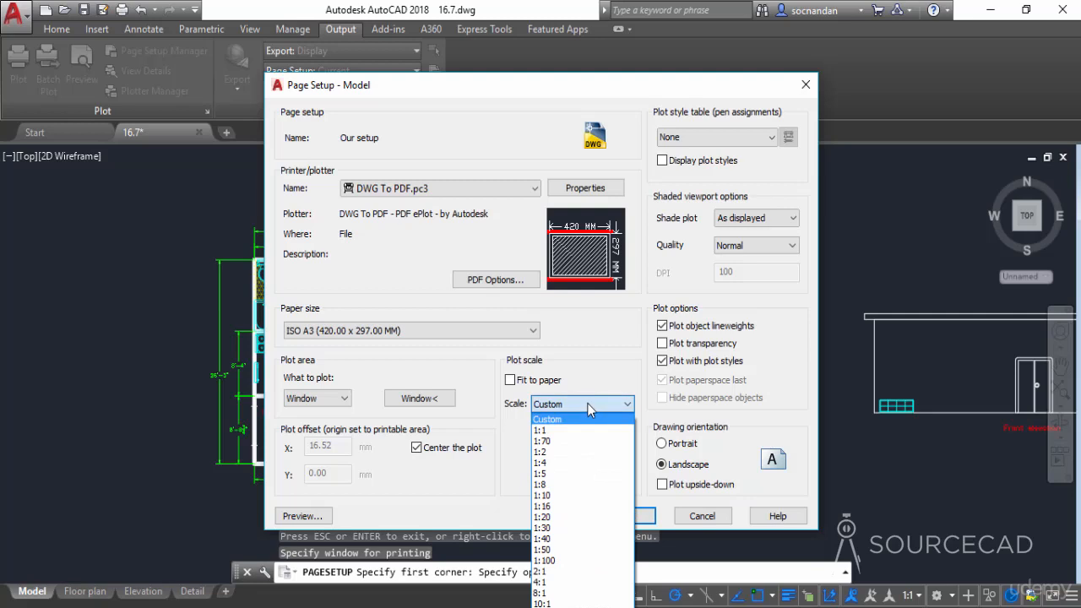
pyautogui.click(578, 451)
pyautogui.moveTo(595, 271)
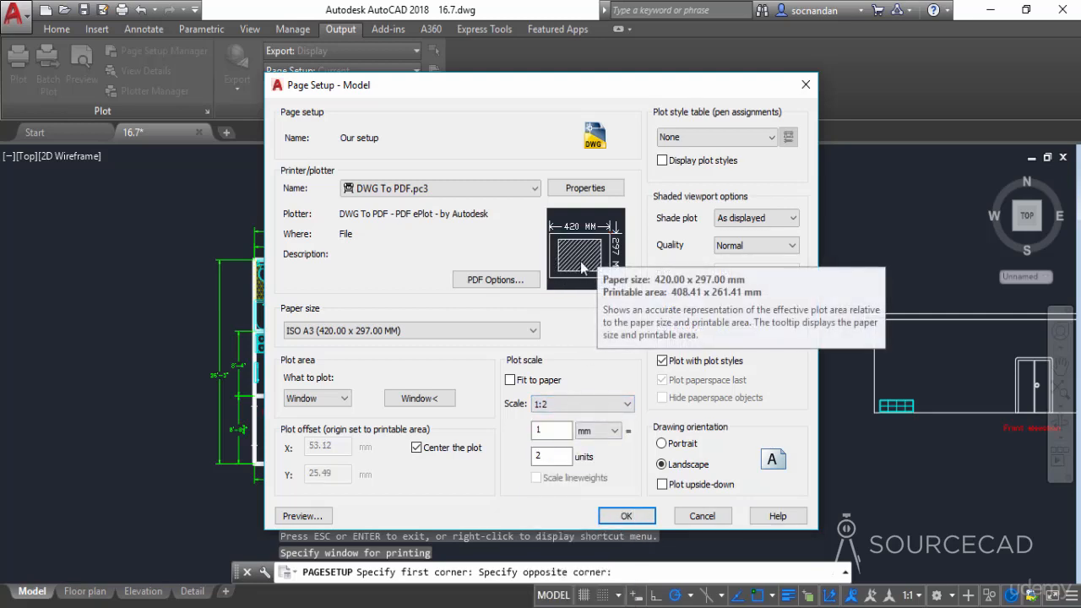
# Try the 1:1 plot scale, check its fit on the paper, and return to 1:2.
pyautogui.click(577, 402)
pyautogui.click(557, 431)
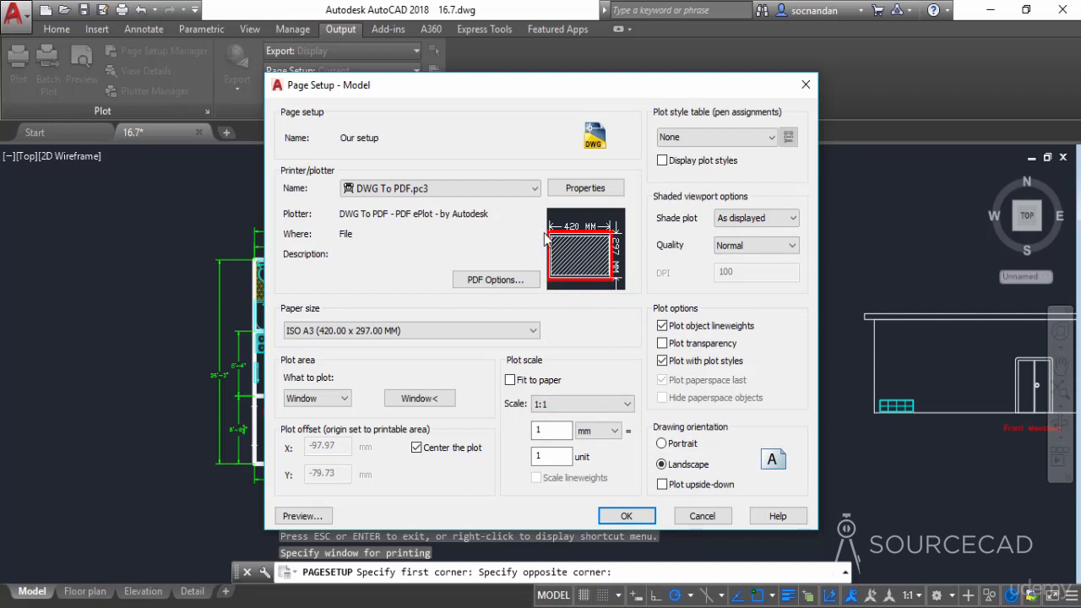
pyautogui.moveTo(616, 251)
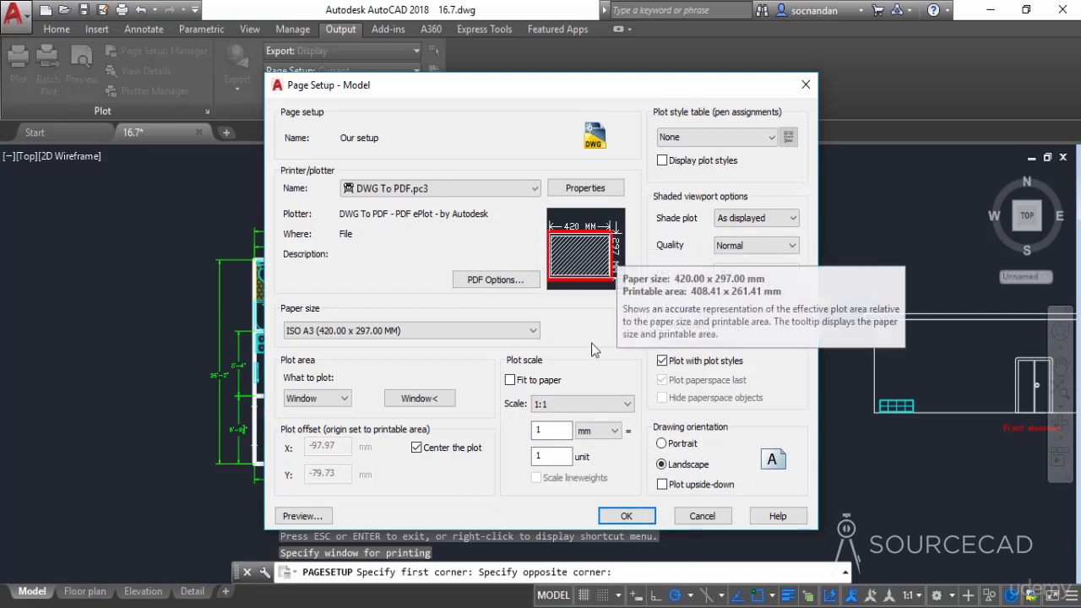
pyautogui.click(587, 406)
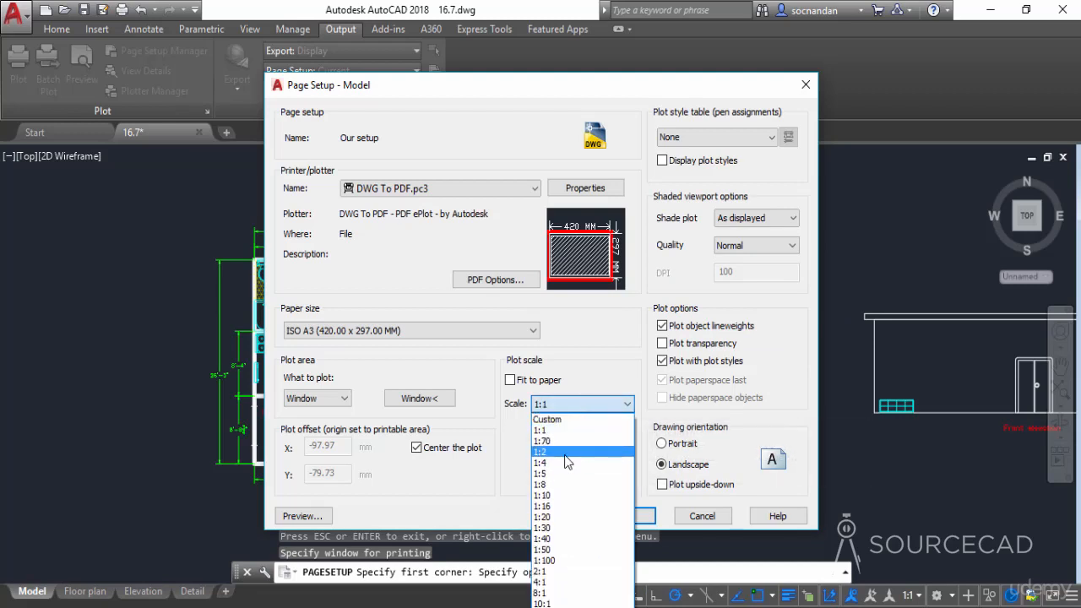
pyautogui.click(564, 454)
# Try the 1:4 and 1:70 plot scales, then restore the 1:2 scale.
pyautogui.click(586, 405)
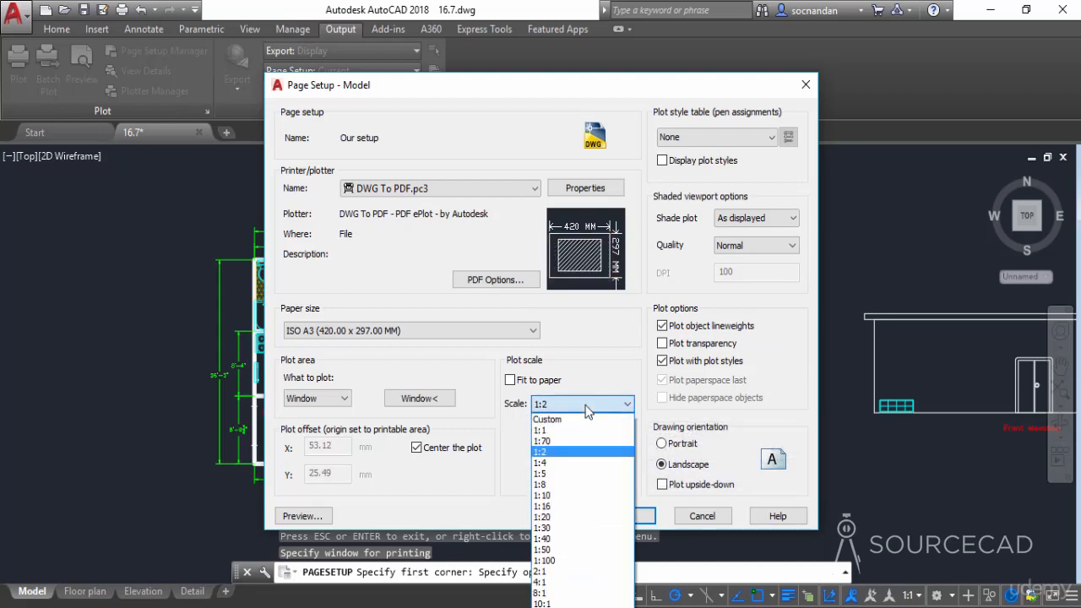
pyautogui.click(567, 464)
pyautogui.moveTo(585, 265)
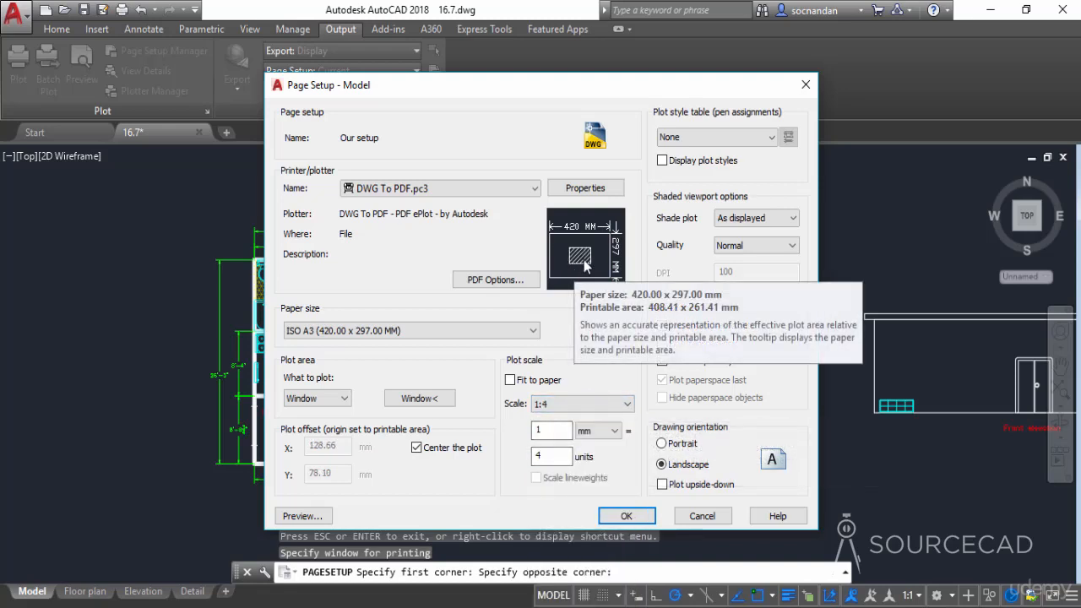
pyautogui.click(583, 404)
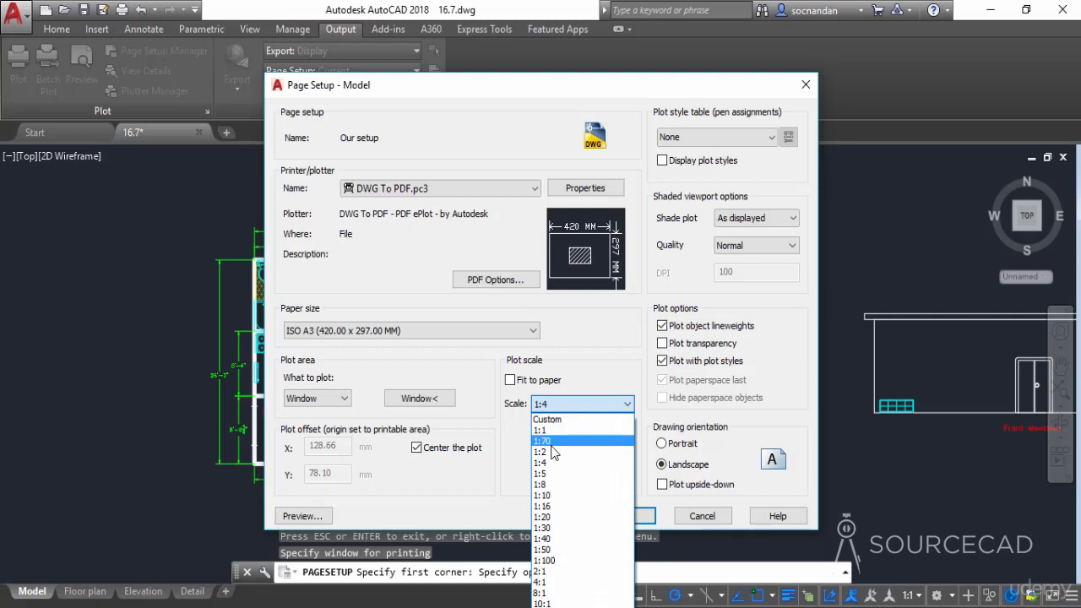
pyautogui.click(552, 442)
pyautogui.click(558, 404)
pyautogui.click(553, 451)
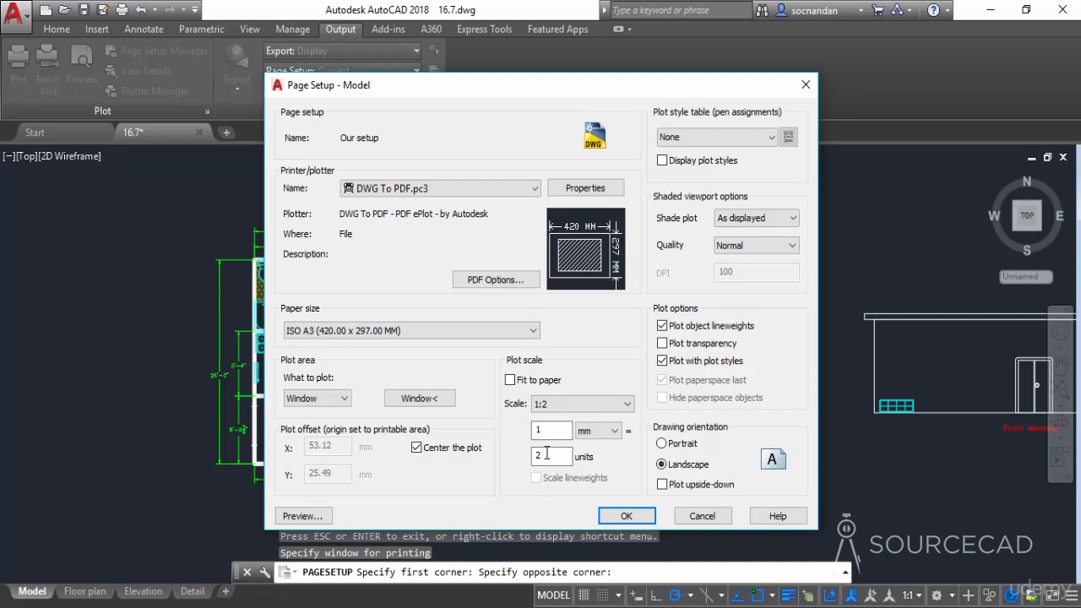
# Keep the plot style table at None and quality at Normal, enable plot transparency, and accept the page setup.
pyautogui.click(733, 137)
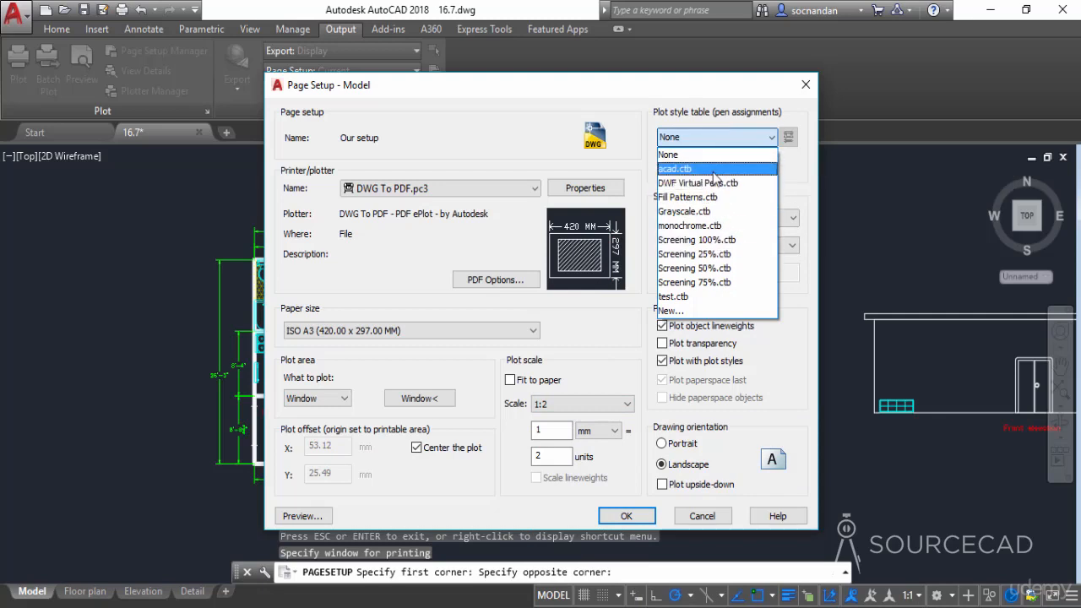
pyautogui.click(743, 139)
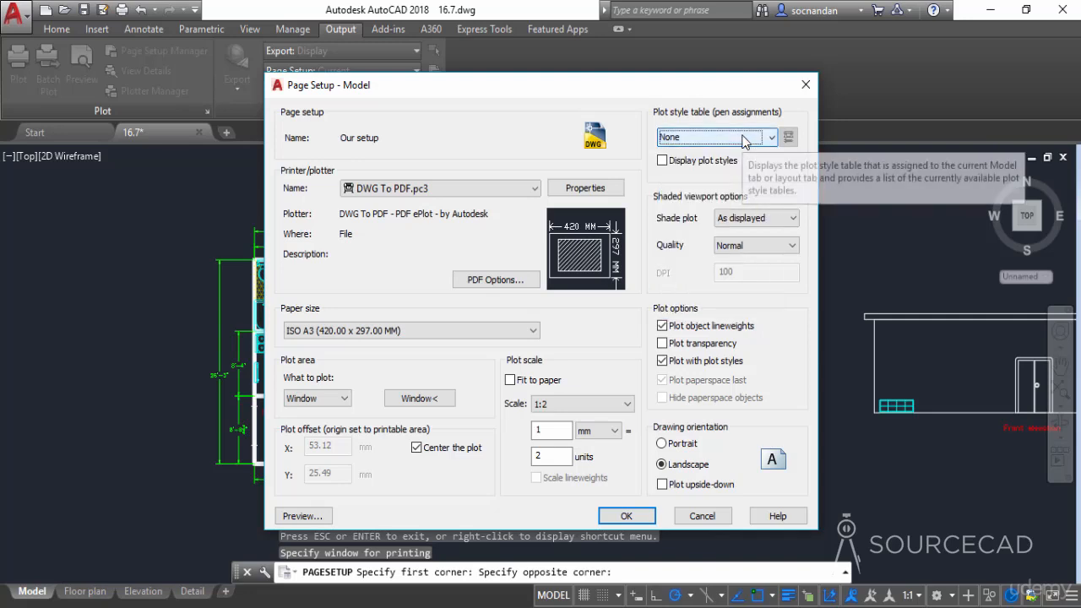
pyautogui.click(749, 245)
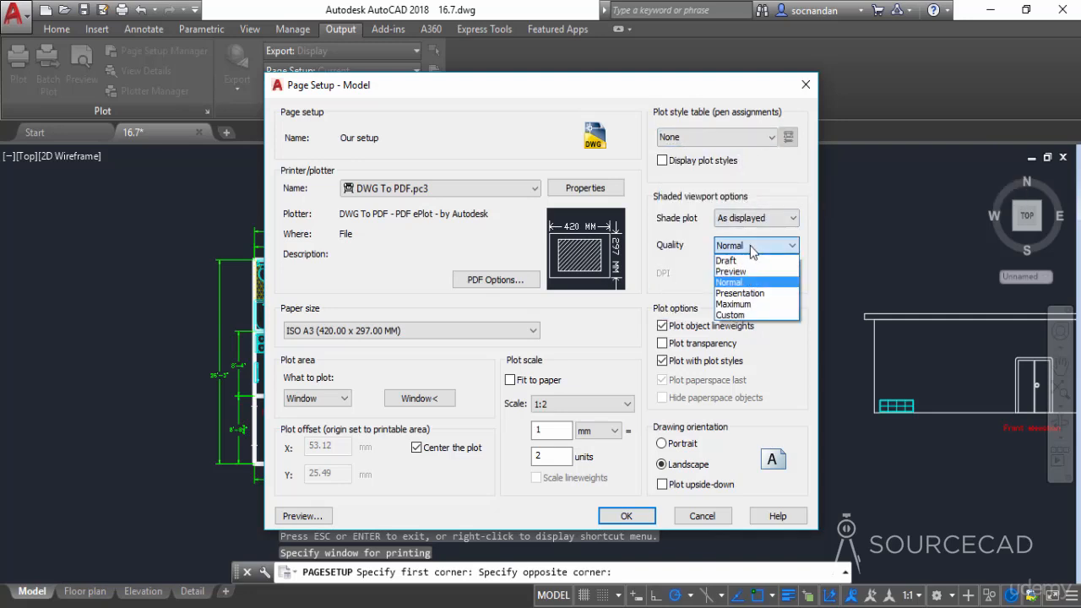
pyautogui.click(760, 283)
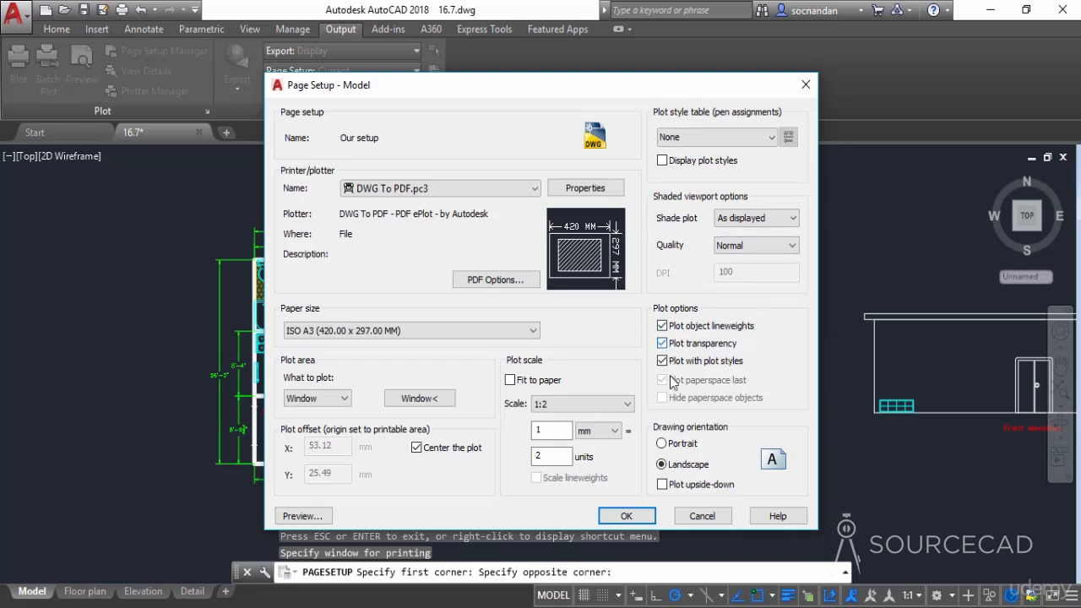
pyautogui.click(629, 517)
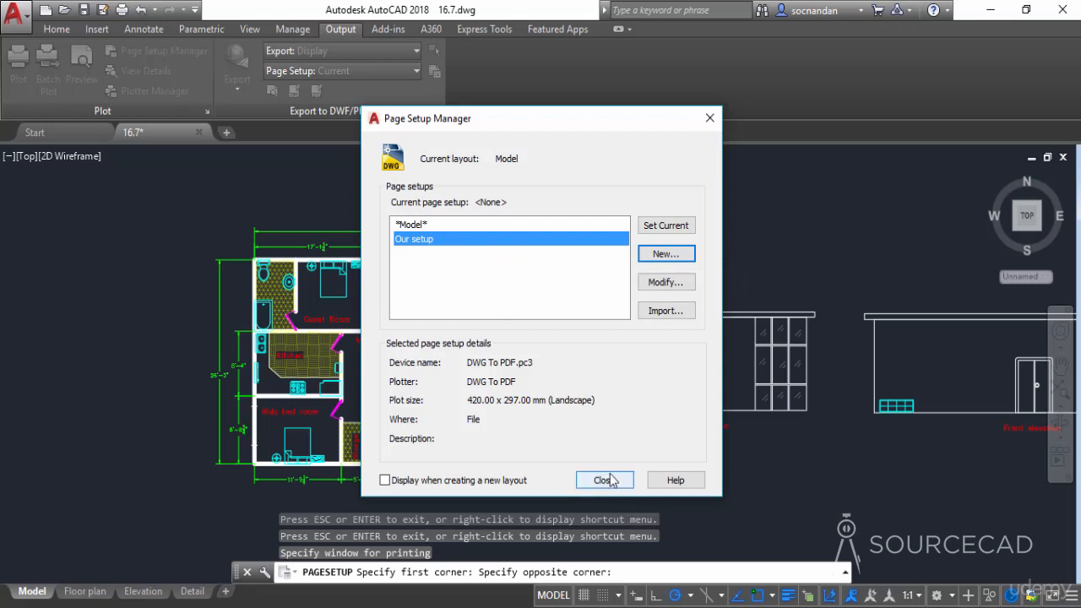
# Make "Our setup" the current page setup for the model and close the Page Setup Manager.
pyautogui.doubleClick(428, 242)
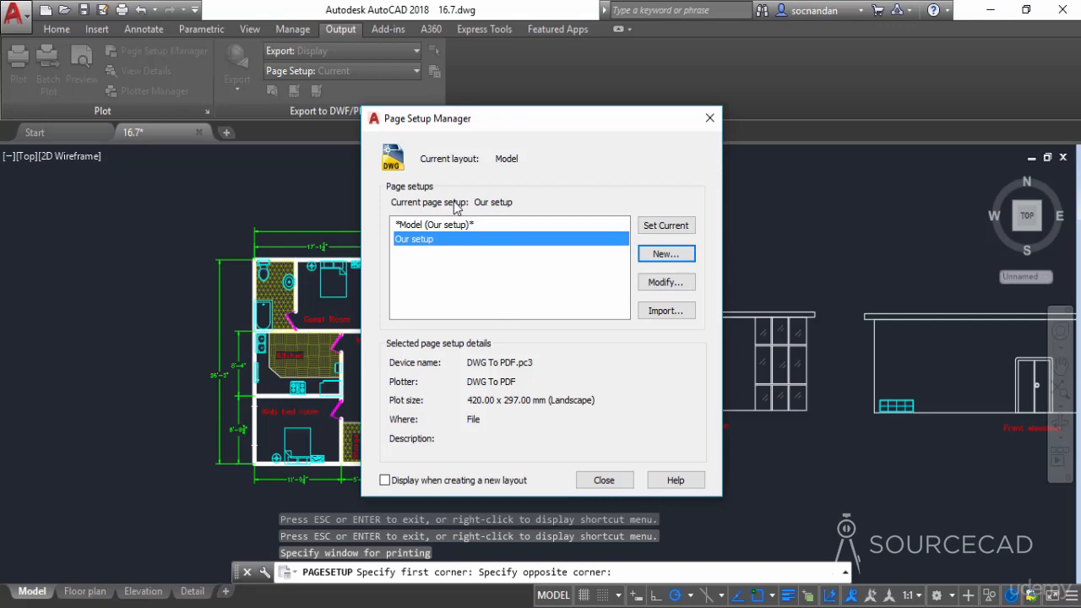
pyautogui.click(667, 225)
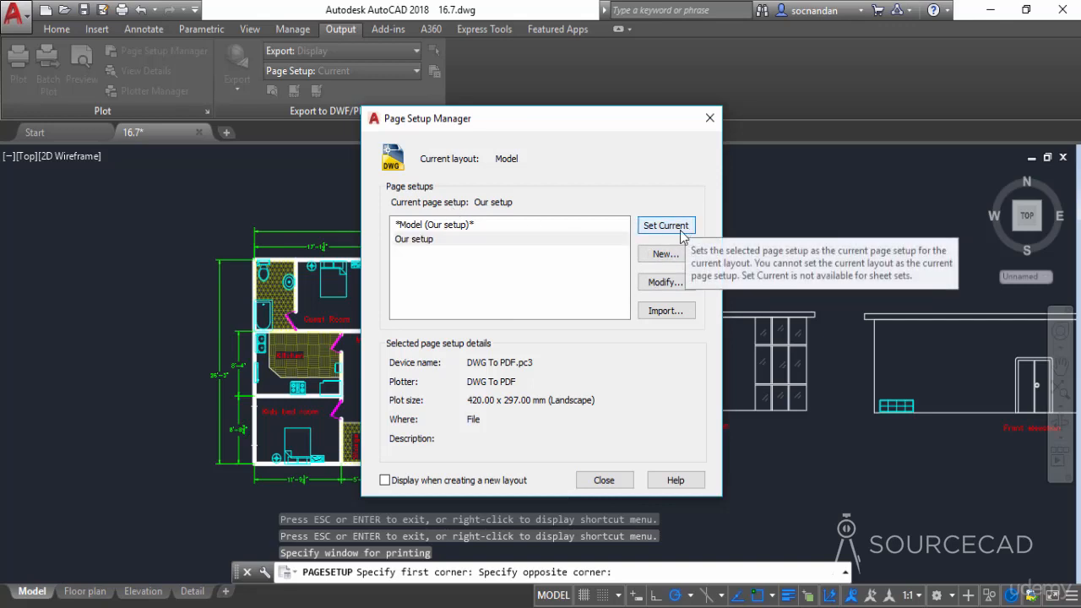
pyautogui.click(604, 480)
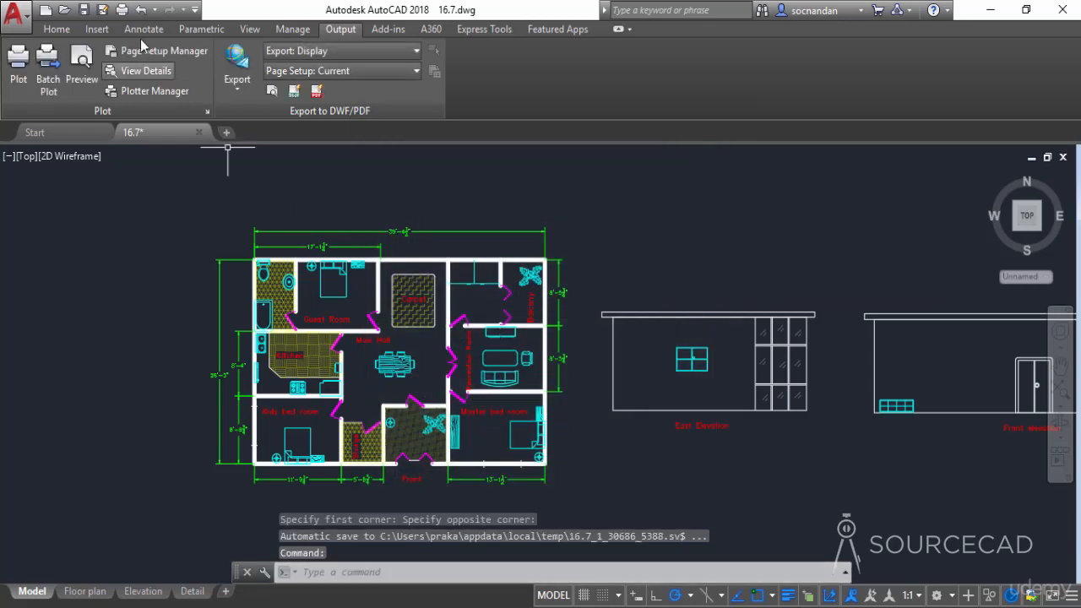
# Start the Plot command with "Our setup", preview the floor plan while accepting the differing annotation scale, and exit the preview.
pyautogui.click(121, 10)
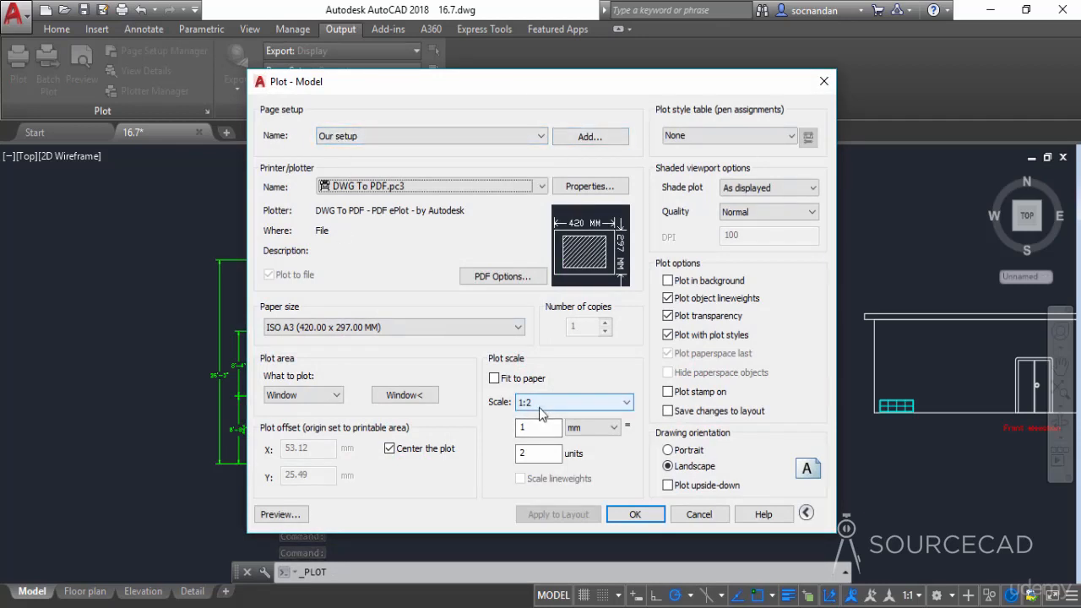
pyautogui.click(293, 513)
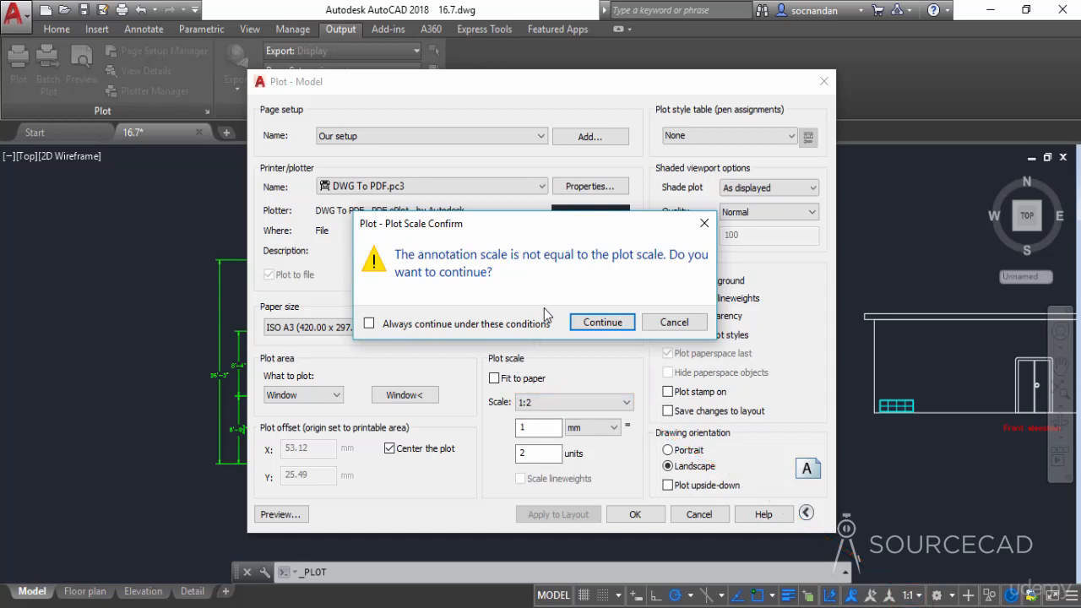
pyautogui.click(596, 323)
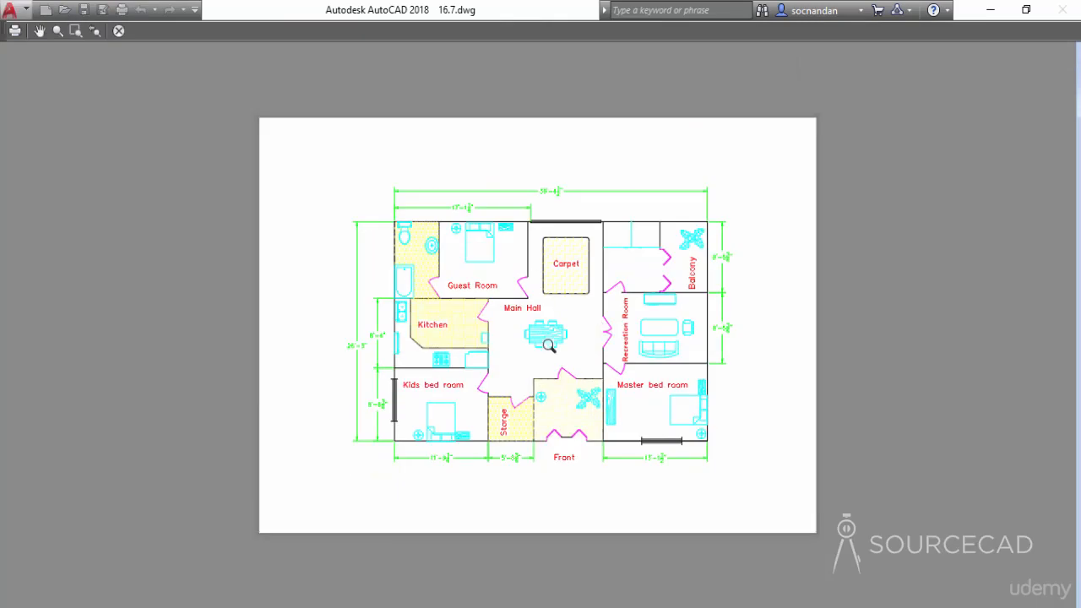
pyautogui.click(120, 31)
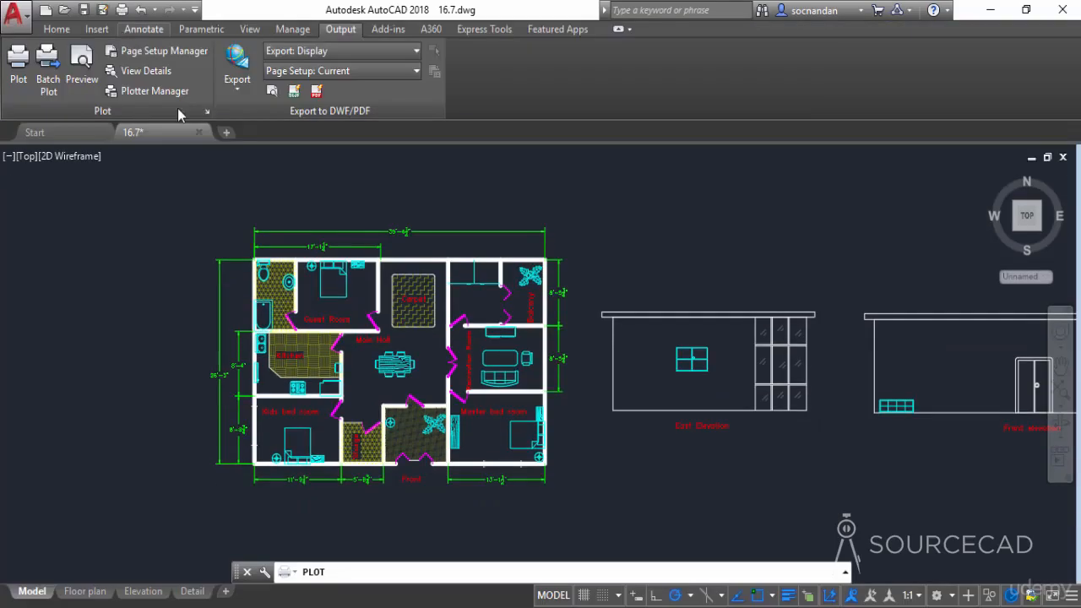
# Plot the floor plan to a PDF file named 01 on the Desktop, accepting the differing annotation scale.
pyautogui.click(633, 514)
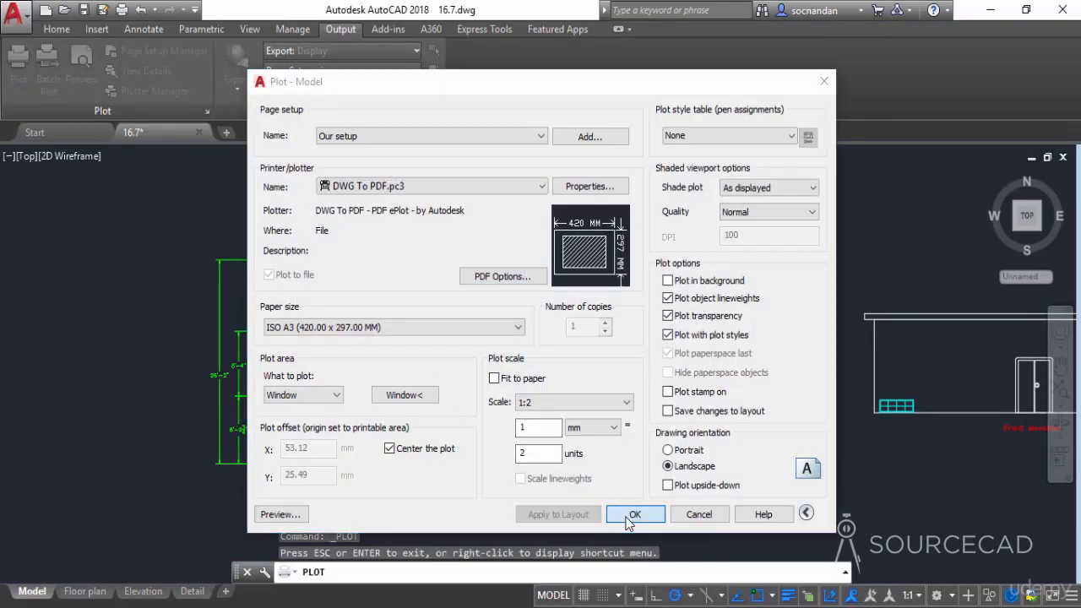
pyautogui.click(600, 322)
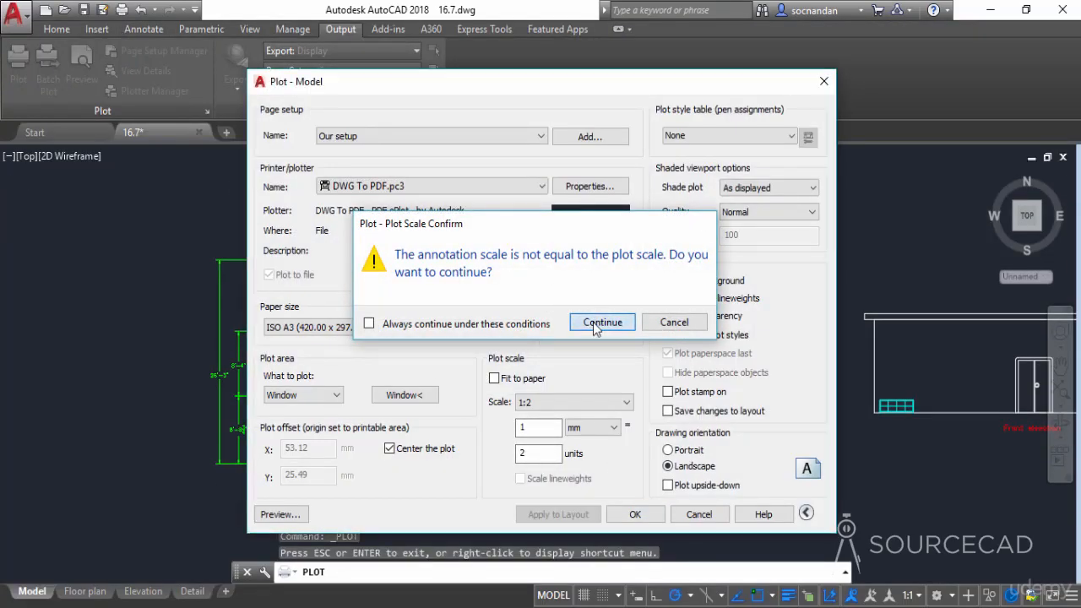
pyautogui.click(336, 418)
pyautogui.click(521, 464)
pyautogui.doubleClick(523, 466)
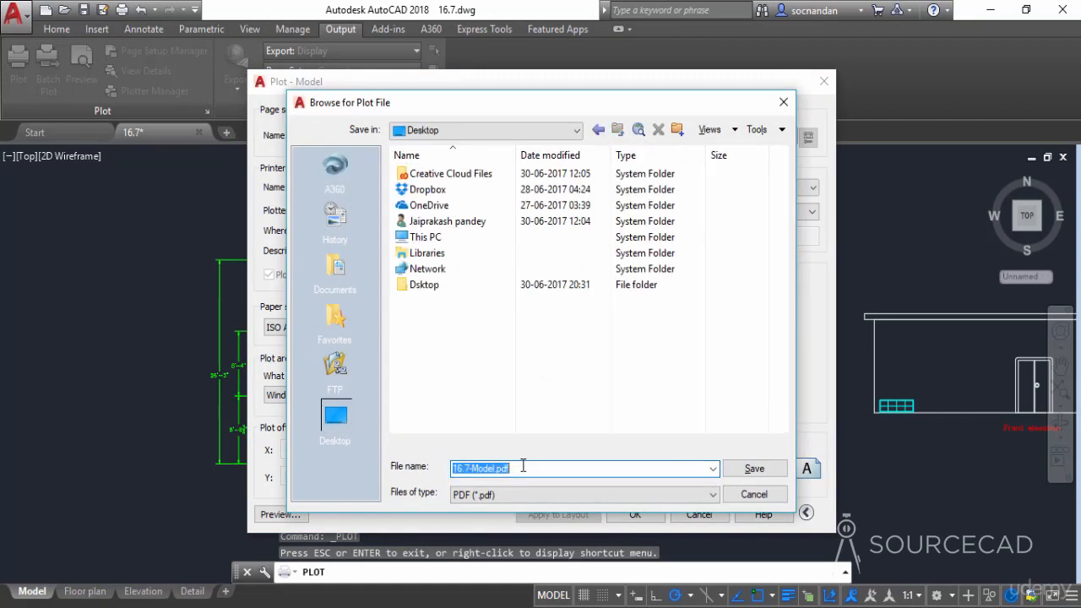
pyautogui.write('01')
pyautogui.click(753, 469)
pyautogui.press('Return')
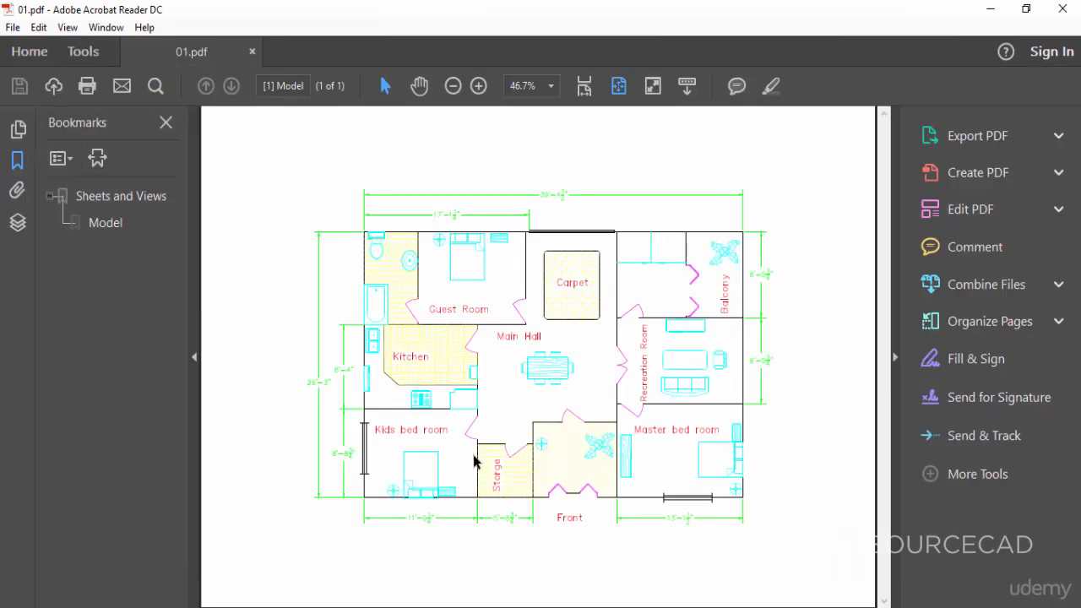
# In Acrobat Reader, check the layers of 01.pdf by hiding Text, Hatches, Doors and Blocks, then show them all again.
pyautogui.click(17, 222)
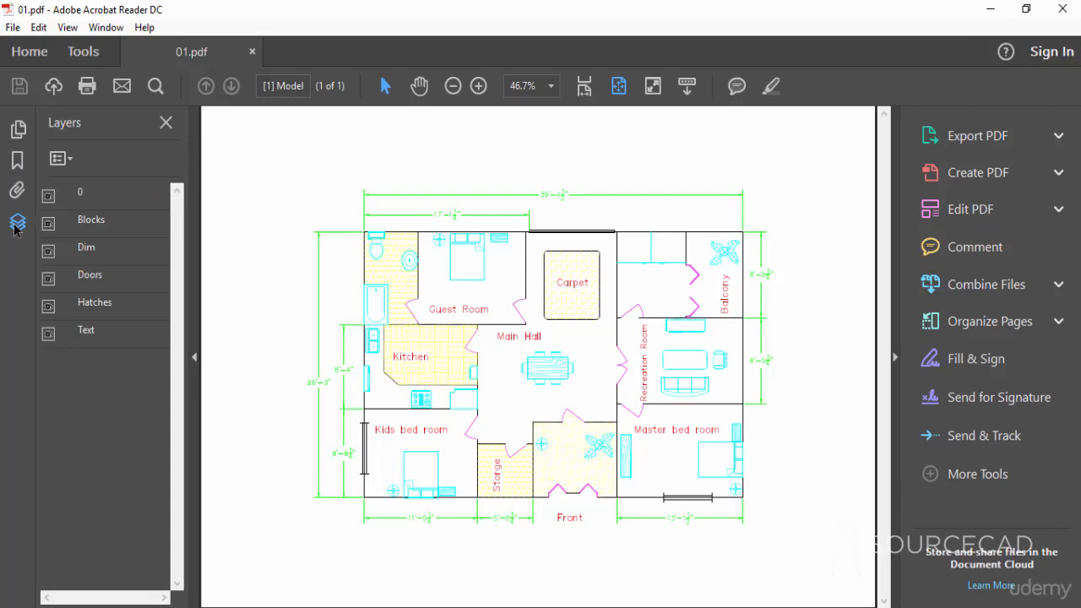
pyautogui.click(48, 333)
pyautogui.click(48, 305)
pyautogui.click(48, 279)
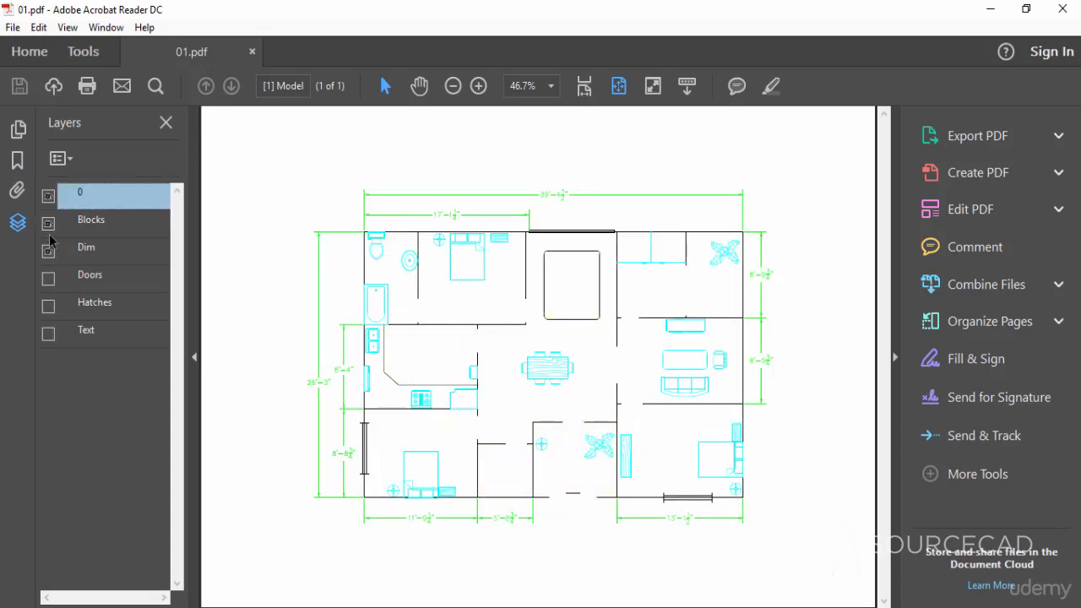
pyautogui.click(48, 224)
pyautogui.click(48, 224)
pyautogui.click(48, 279)
pyautogui.click(49, 305)
pyautogui.click(48, 333)
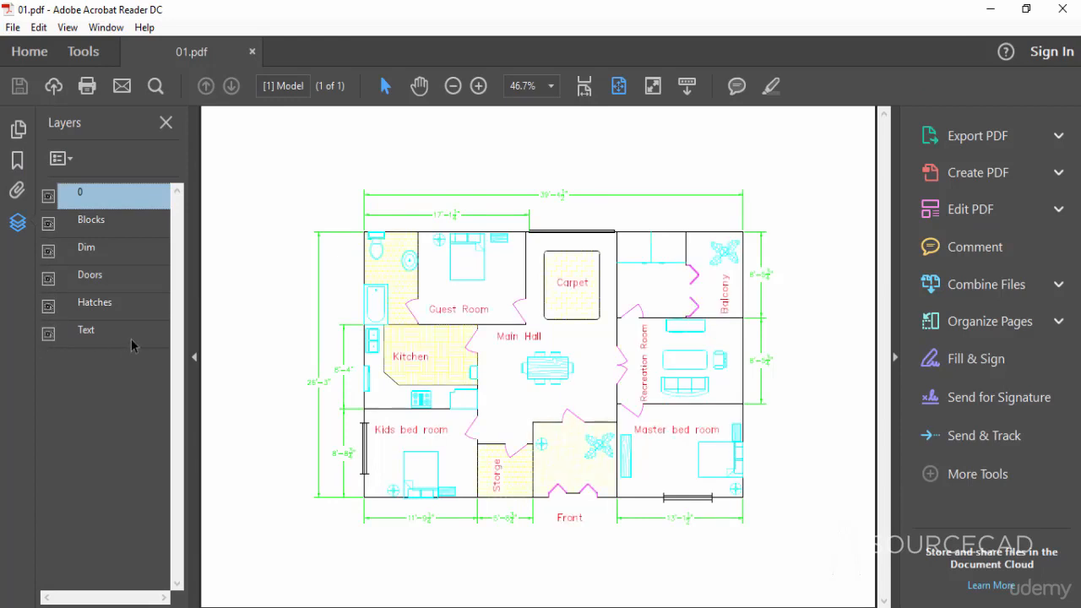